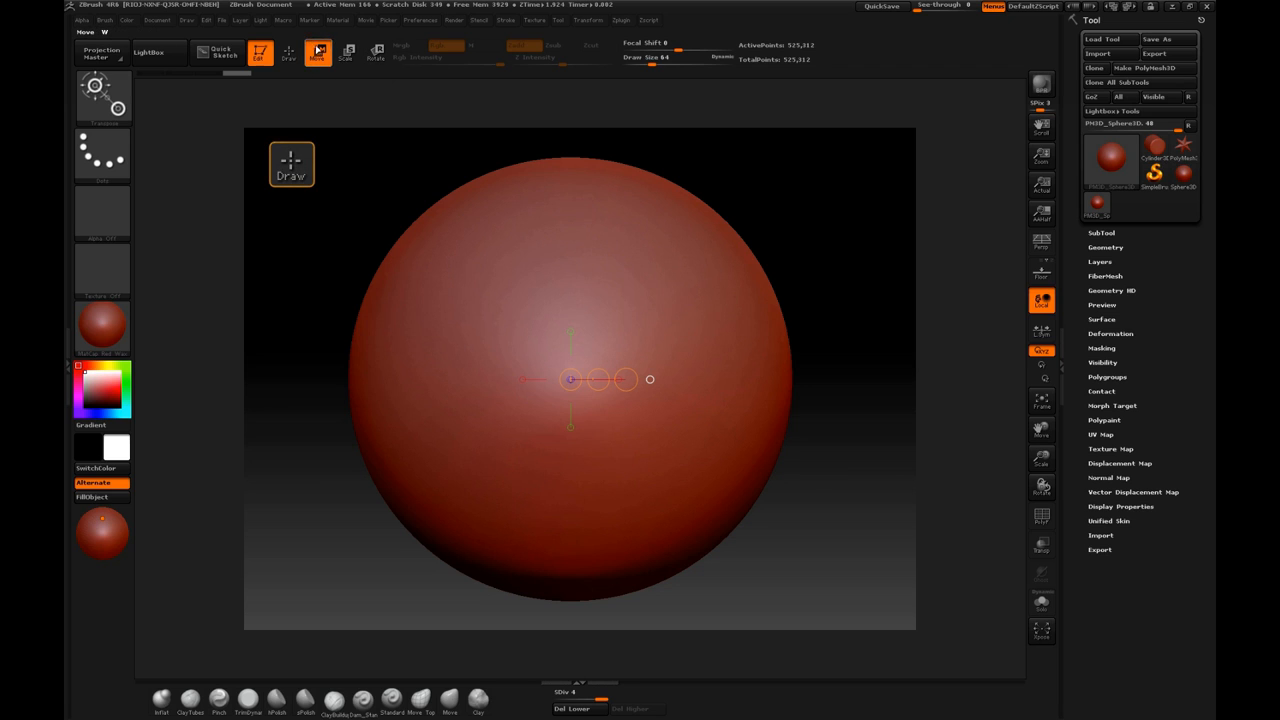
# - Switch to Draw mode and sculpt a winding raised ridge across the front of the sphere with the Standard brush
pyautogui.press('q')
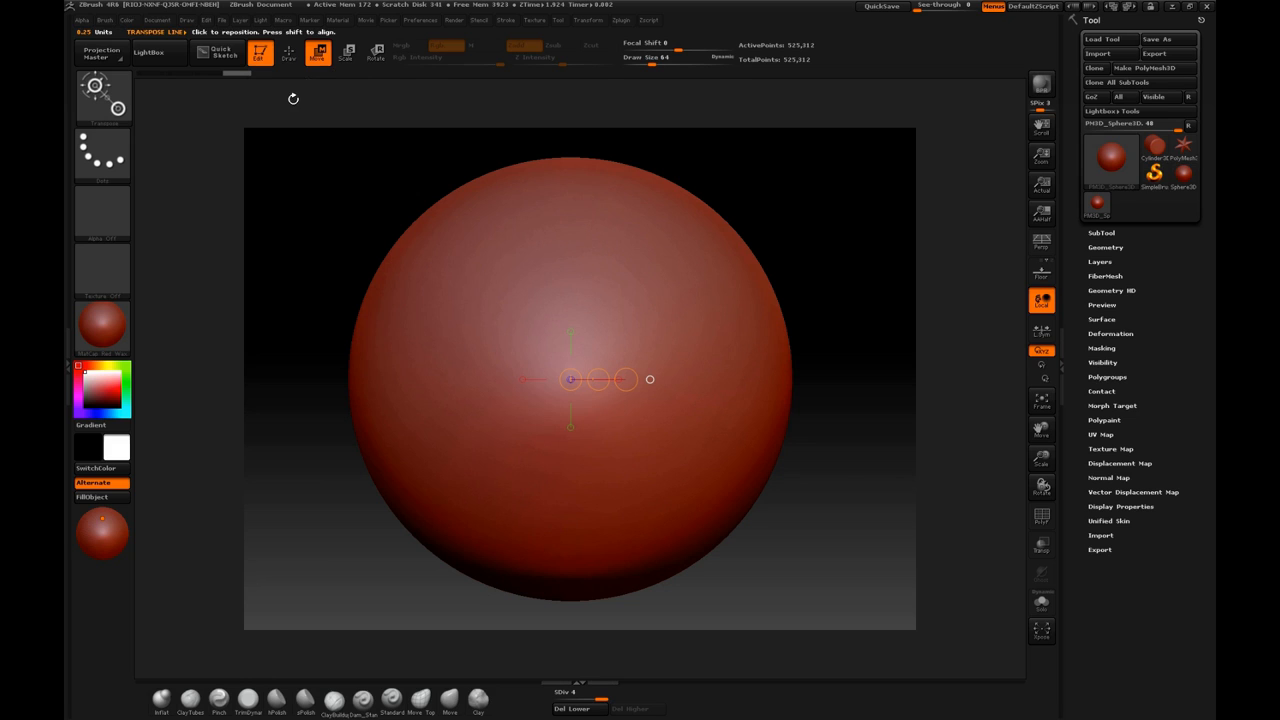
pyautogui.click(292, 53)
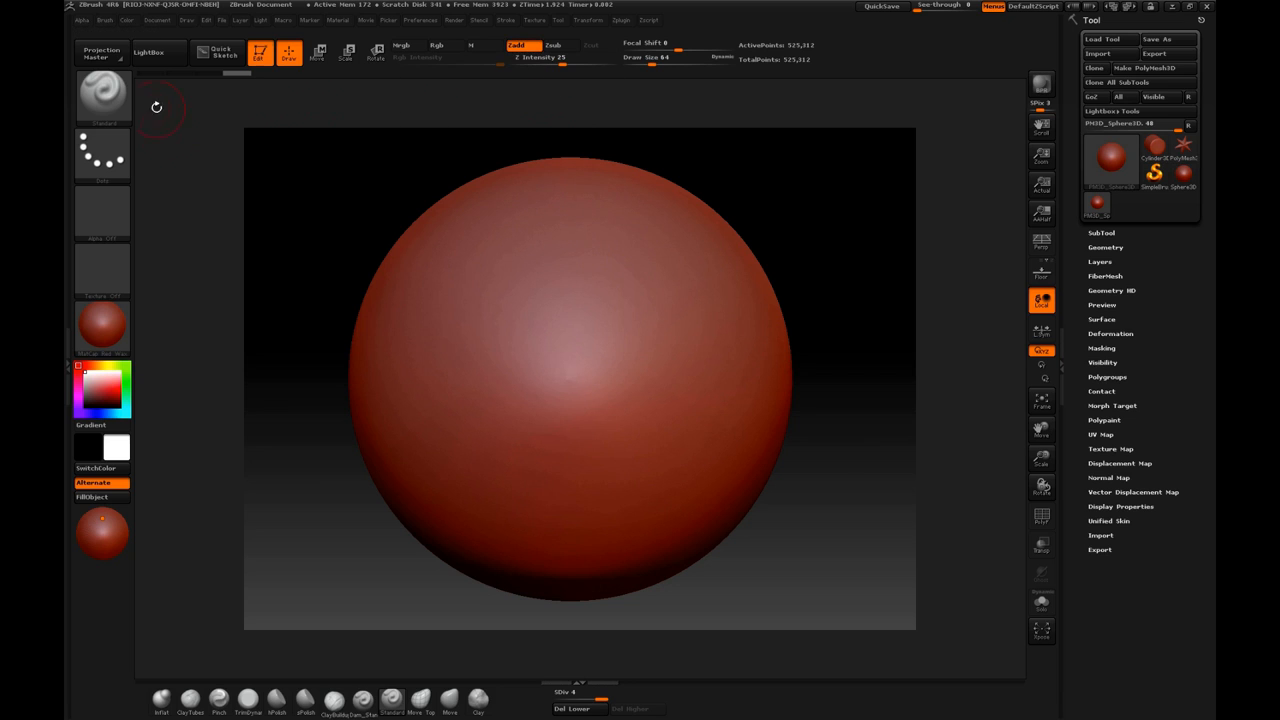
pyautogui.click(104, 118)
pyautogui.moveTo(591, 277)
pyautogui.mouseDown()
pyautogui.moveTo(557, 377)
pyautogui.moveTo(669, 329)
pyautogui.moveTo(596, 214)
pyautogui.moveTo(489, 251)
pyautogui.moveTo(475, 370)
pyautogui.mouseUp()
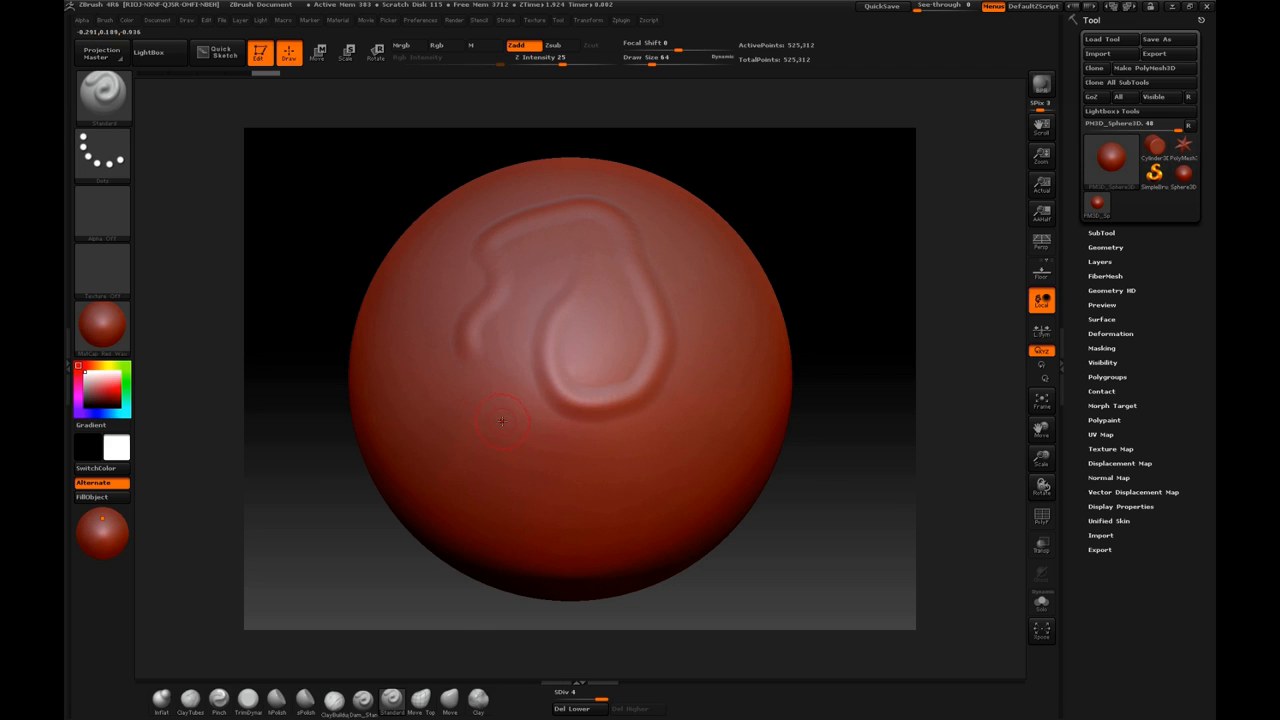
pyautogui.moveTo(504, 392)
pyautogui.mouseDown()
pyautogui.moveTo(517, 400)
pyautogui.moveTo(480, 325)
pyautogui.moveTo(526, 223)
pyautogui.moveTo(621, 220)
pyautogui.mouseUp()
# - Build up the upper section of the winding ridge with repeated Zadd strokes so it protrudes from the sphere
pyautogui.moveTo(489, 283); pyautogui.dragTo(600, 206)
pyautogui.moveTo(500, 250); pyautogui.dragTo(600, 202)
pyautogui.moveTo(756, 172); pyautogui.dragTo(820, 218)
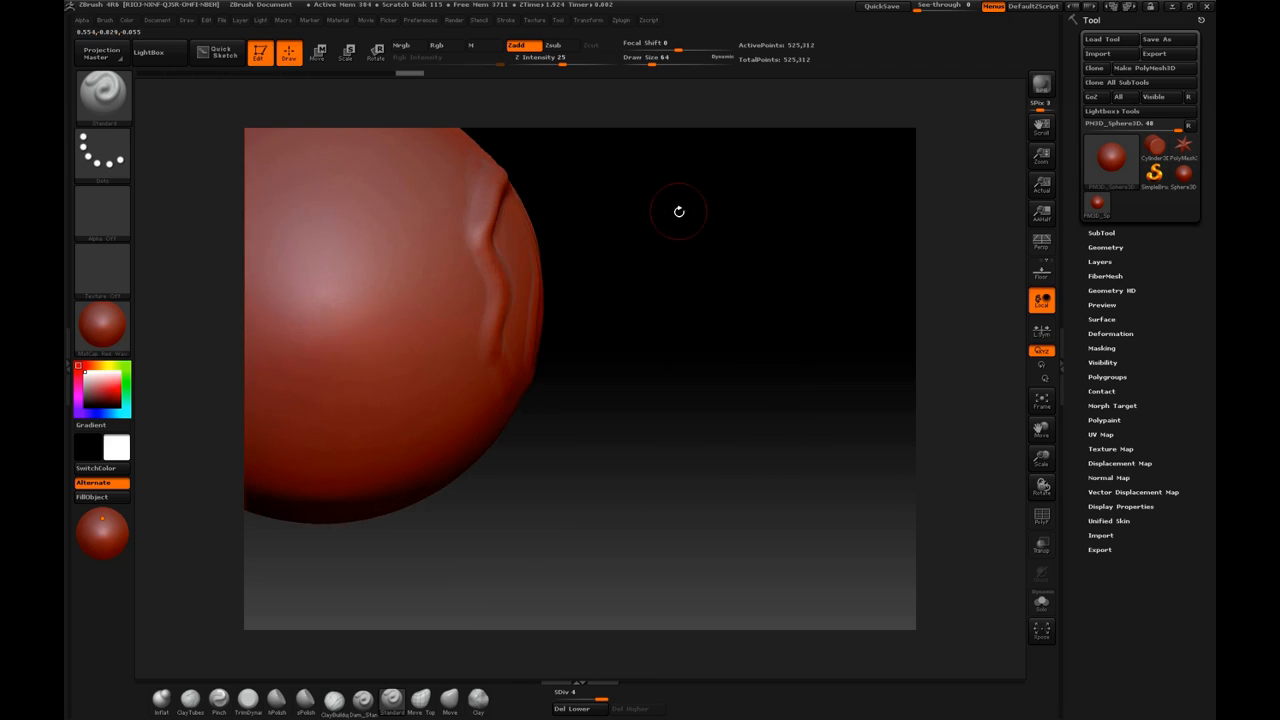
pyautogui.moveTo(660, 217); pyautogui.dragTo(546, 212)
pyautogui.moveTo(806, 186); pyautogui.dragTo(711, 265)
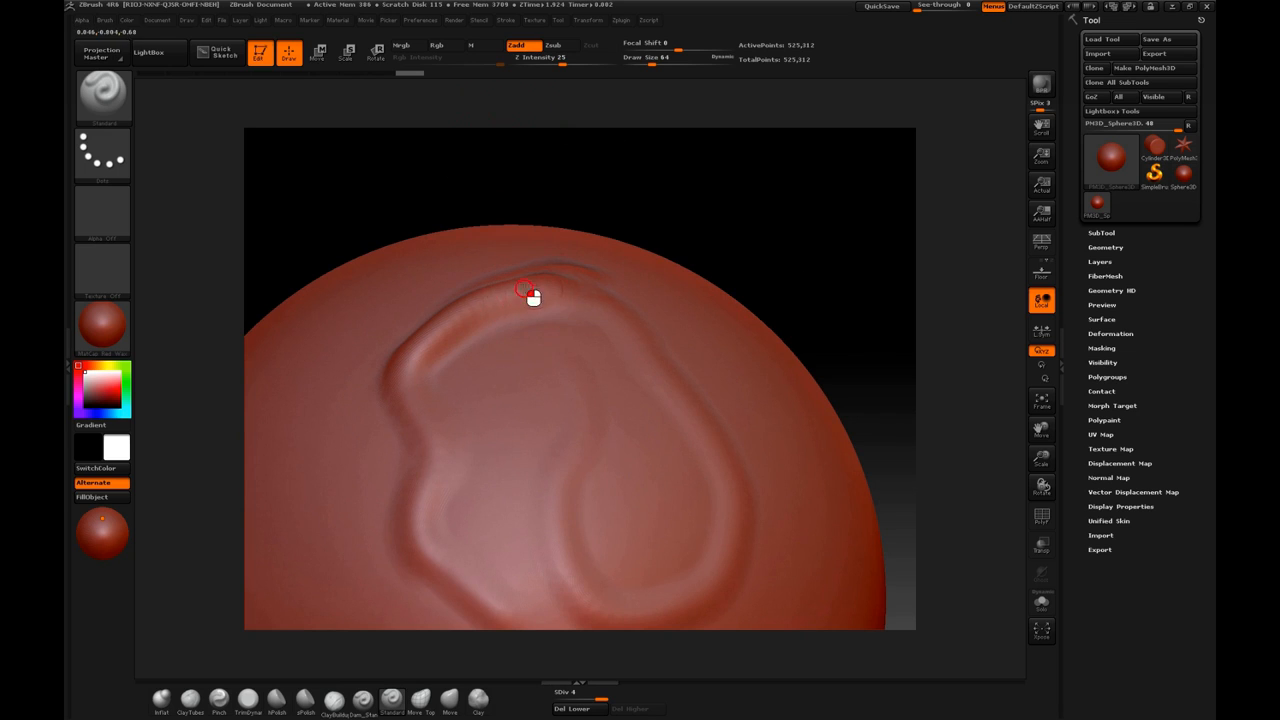
pyautogui.moveTo(531, 296)
pyautogui.mouseDown()
pyautogui.moveTo(434, 364)
pyautogui.moveTo(460, 334)
pyautogui.moveTo(545, 290)
pyautogui.moveTo(440, 352)
pyautogui.moveTo(592, 289)
pyautogui.mouseUp()
pyautogui.moveTo(462, 338)
pyautogui.mouseDown()
pyautogui.moveTo(540, 294)
pyautogui.moveTo(445, 350)
pyautogui.moveTo(456, 333)
pyautogui.mouseUp()
pyautogui.moveTo(700, 200); pyautogui.dragTo(538, 289)
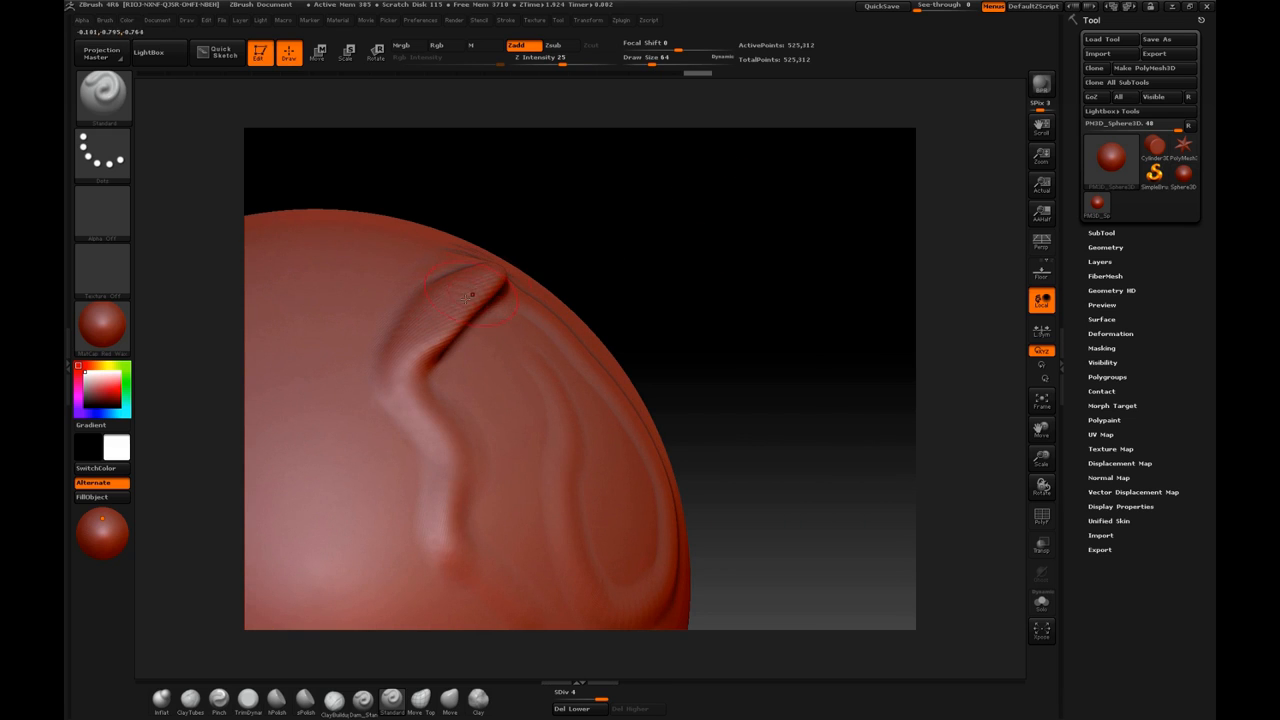
pyautogui.moveTo(600, 240); pyautogui.dragTo(686, 203)
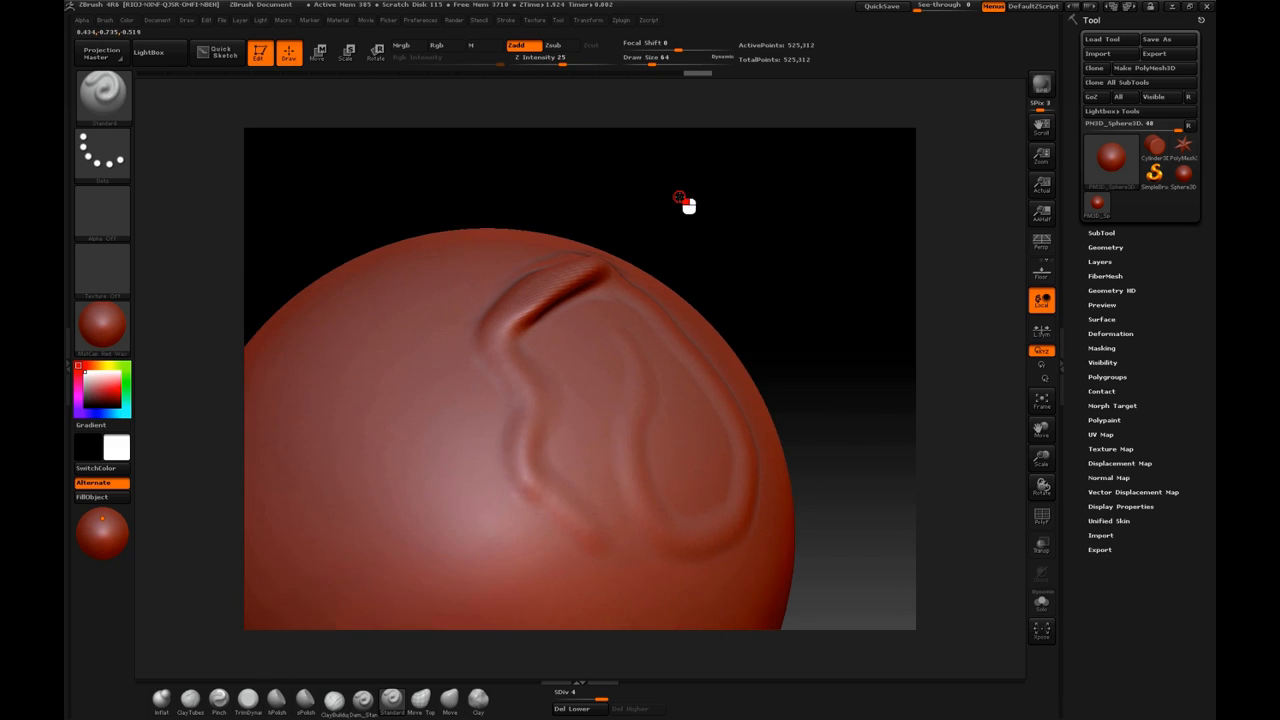
# - Set the brush to Zsub and carve a short, nearly straight groove into the sphere beside the built-up ridge
pyautogui.click(557, 46)
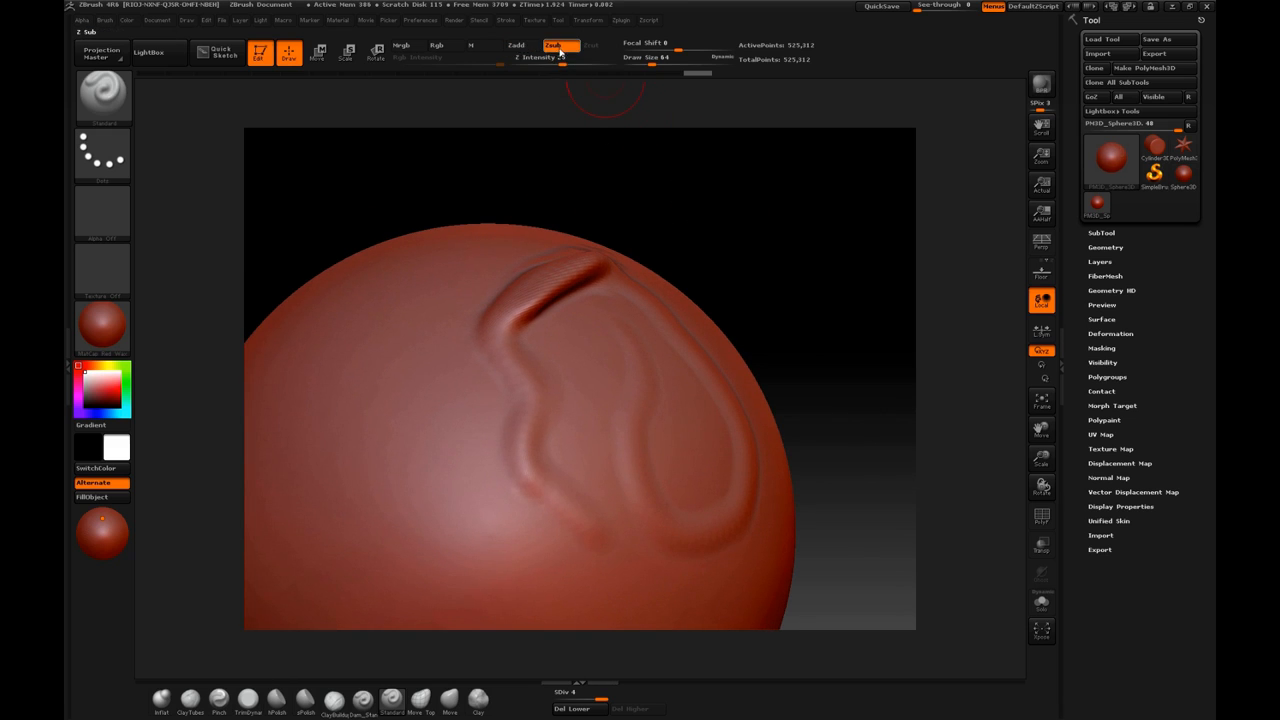
pyautogui.moveTo(414, 329); pyautogui.dragTo(392, 413)
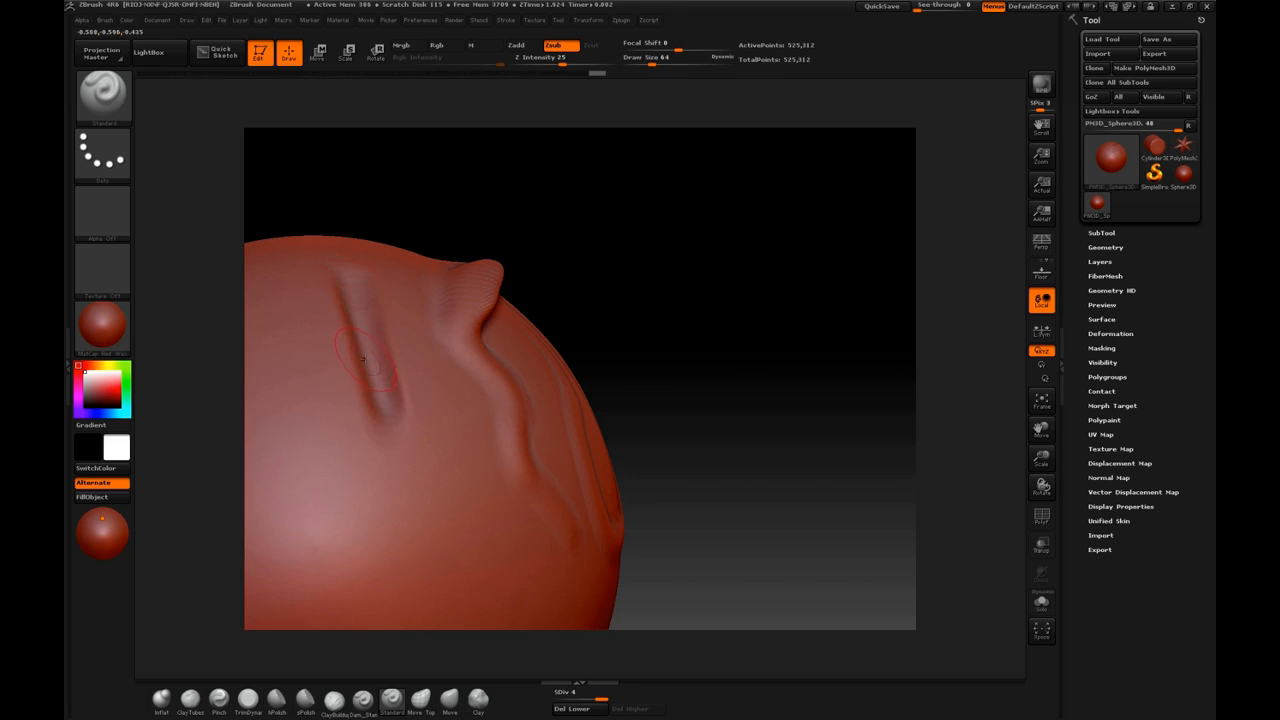
pyautogui.moveTo(478, 184); pyautogui.dragTo(474, 206)
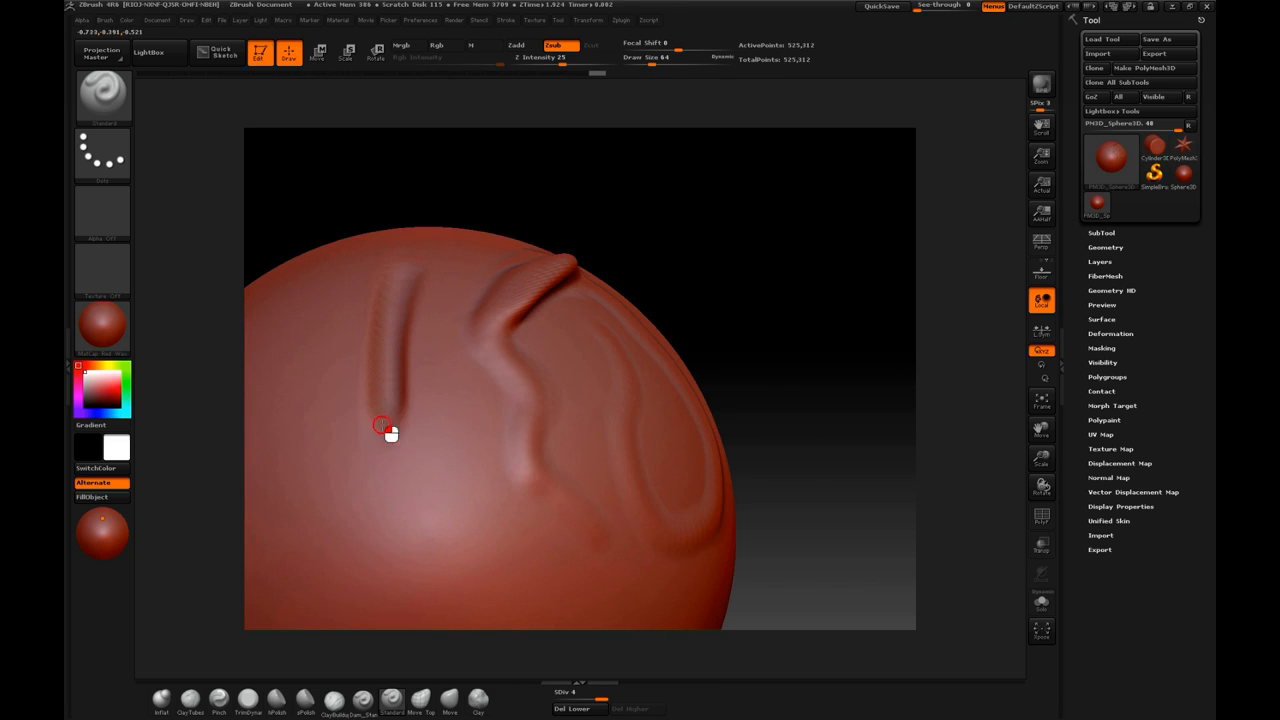
pyautogui.moveTo(394, 372)
pyautogui.mouseDown()
pyautogui.moveTo(398, 282)
pyautogui.moveTo(390, 405)
pyautogui.mouseUp()
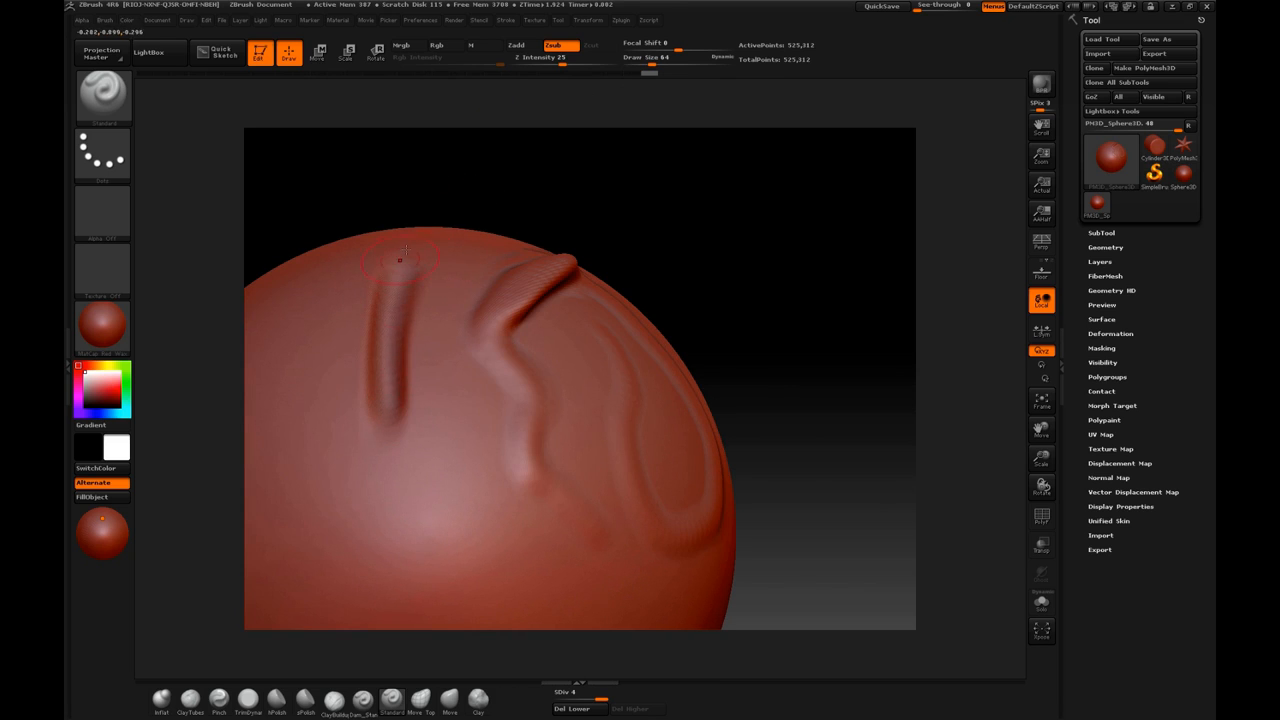
pyautogui.moveTo(398, 288); pyautogui.dragTo(391, 418)
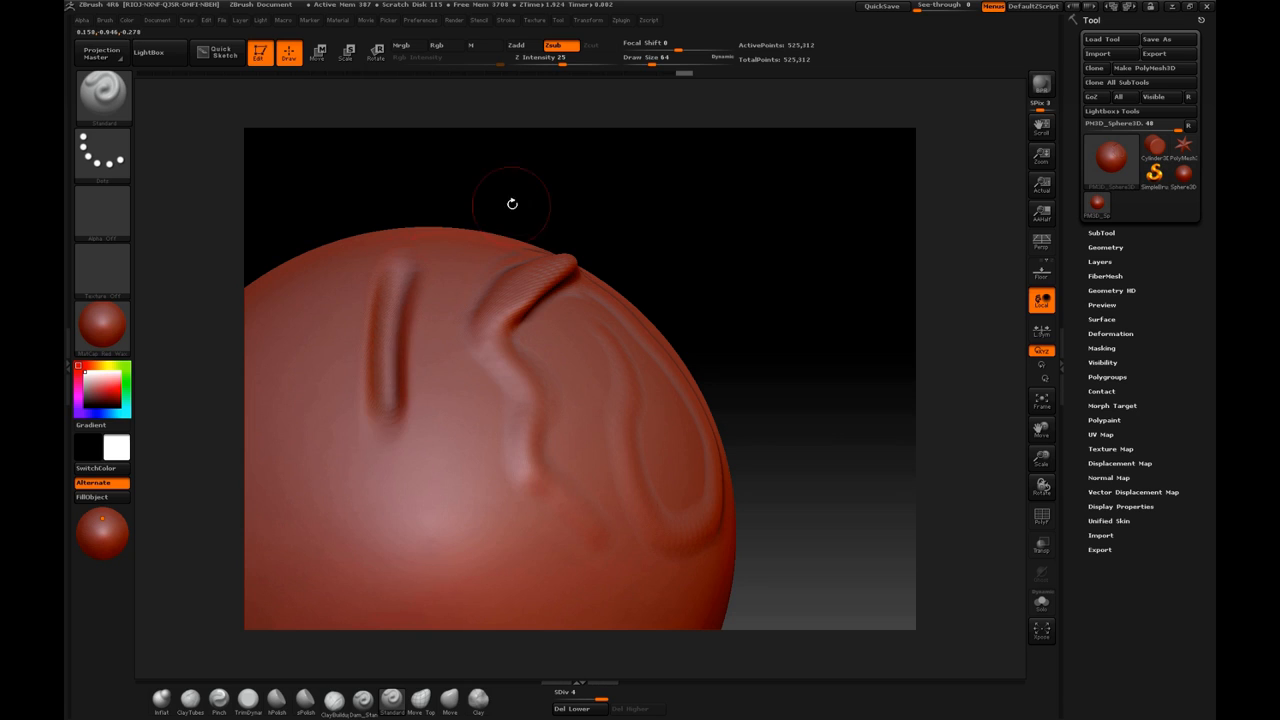
pyautogui.moveTo(520, 188)
pyautogui.mouseDown()
pyautogui.moveTo(531, 152)
pyautogui.moveTo(512, 245)
pyautogui.mouseUp()
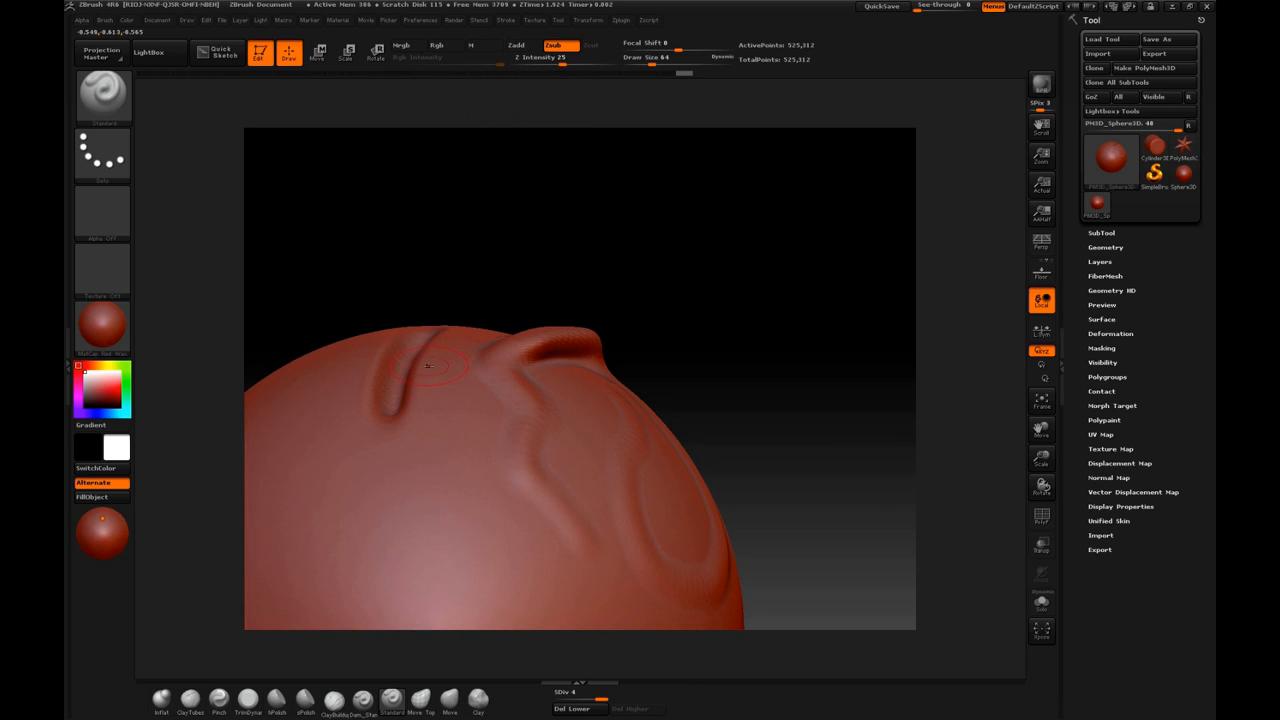
# - Set the brush back to Zadd and sculpt a long raised stroke on the sphere just below the carved groove
pyautogui.click(516, 45)
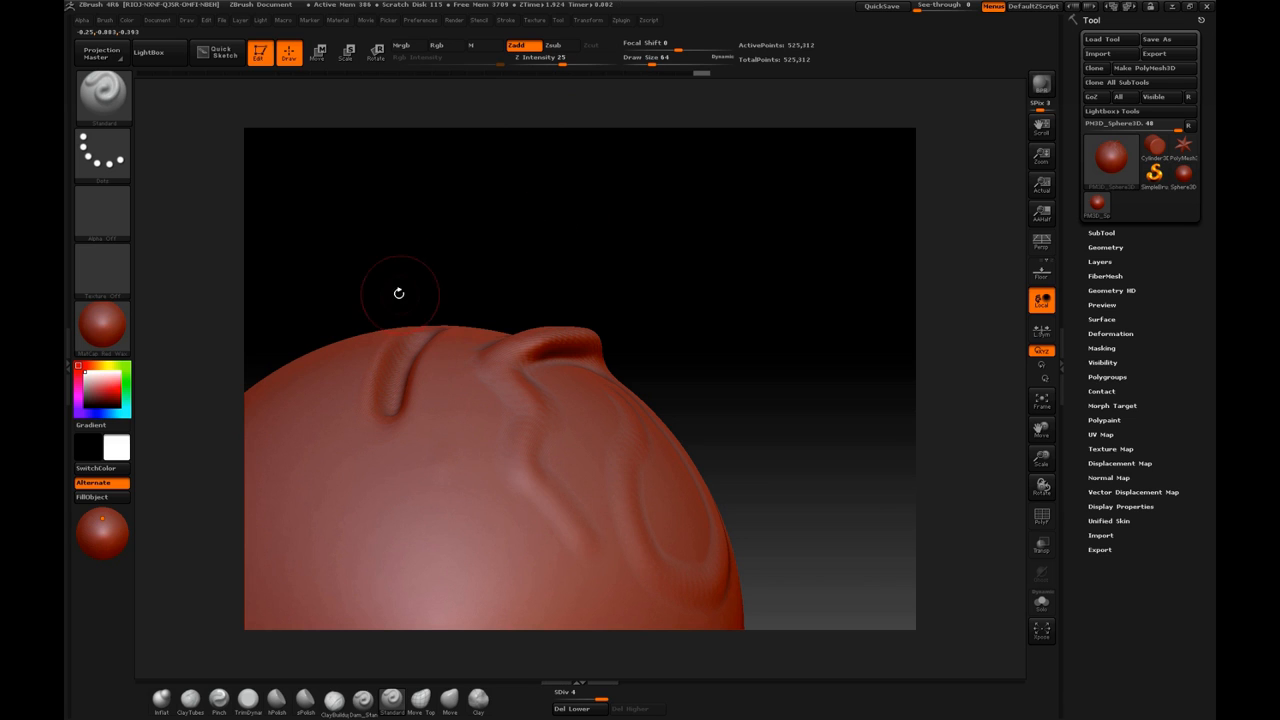
pyautogui.moveTo(397, 291)
pyautogui.keyDown('alt'); pyautogui.mouseDown()
pyautogui.moveTo(466, 220)
pyautogui.moveTo(491, 171)
pyautogui.mouseUp(); pyautogui.keyUp('alt')
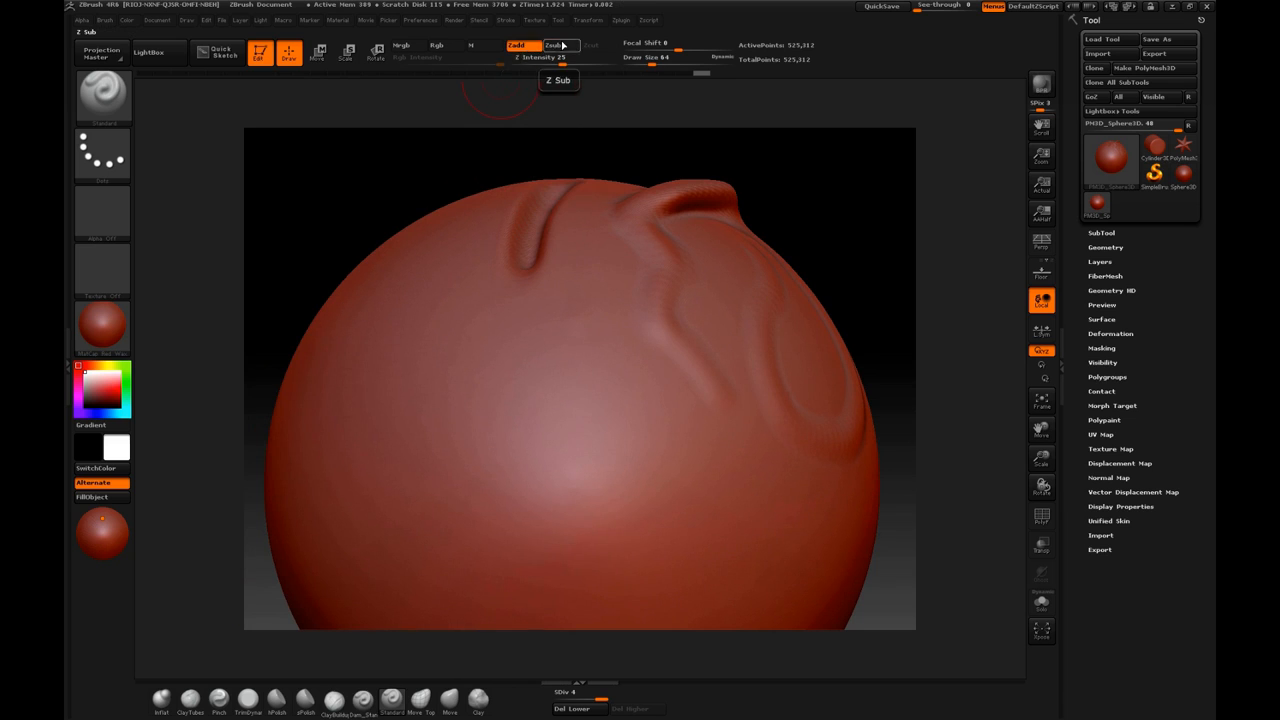
pyautogui.moveTo(479, 505)
pyautogui.mouseDown()
pyautogui.moveTo(459, 345)
pyautogui.moveTo(475, 271)
pyautogui.mouseUp()
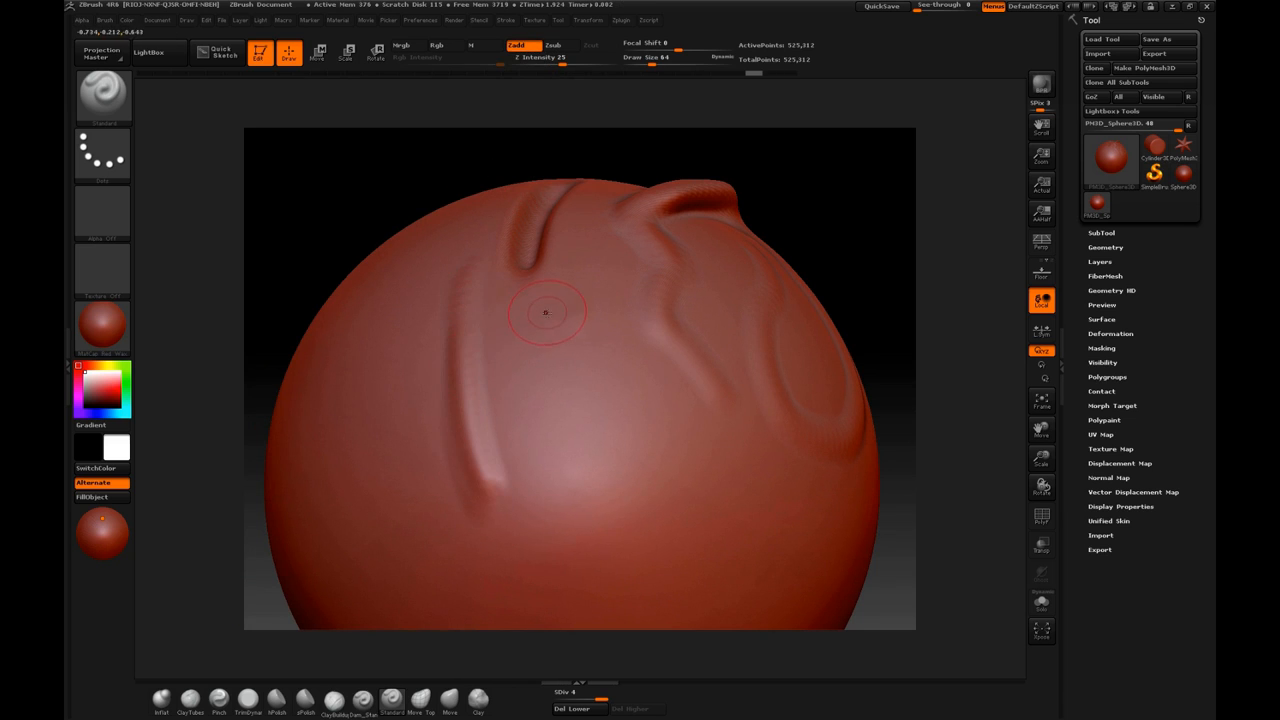
# - Carve a deep groove next to the new raised stroke with the Zadd brush temporarily inverted, and build the raised stroke up further
pyautogui.moveTo(541, 320)
pyautogui.keyDown('alt'); pyautogui.mouseDown()
pyautogui.moveTo(601, 512)
pyautogui.moveTo(595, 537)
pyautogui.mouseUp(); pyautogui.keyUp('alt')
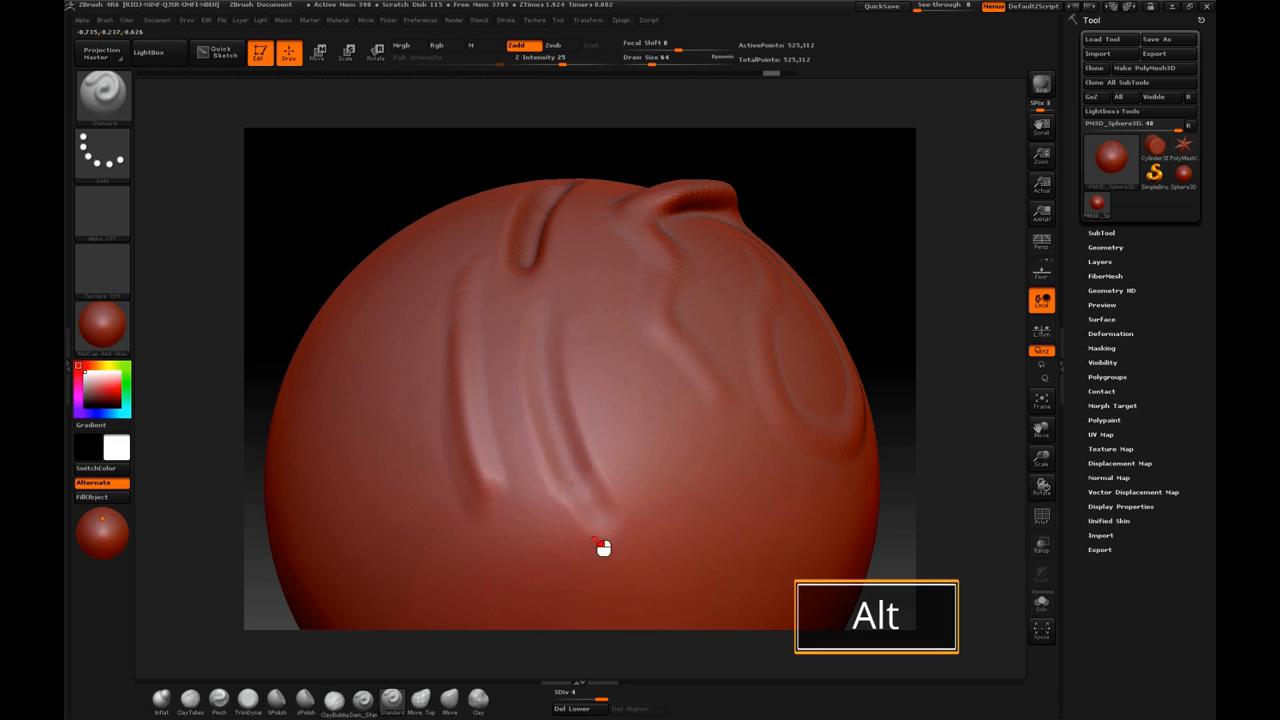
pyautogui.moveTo(539, 311)
pyautogui.keyDown('alt'); pyautogui.mouseDown()
pyautogui.moveTo(604, 528)
pyautogui.moveTo(569, 455)
pyautogui.moveTo(604, 525)
pyautogui.mouseUp(); pyautogui.keyUp('alt')
pyautogui.moveTo(838, 257)
pyautogui.mouseDown()
pyautogui.moveTo(849, 223)
pyautogui.moveTo(840, 238)
pyautogui.moveTo(786, 240)
pyautogui.mouseUp()
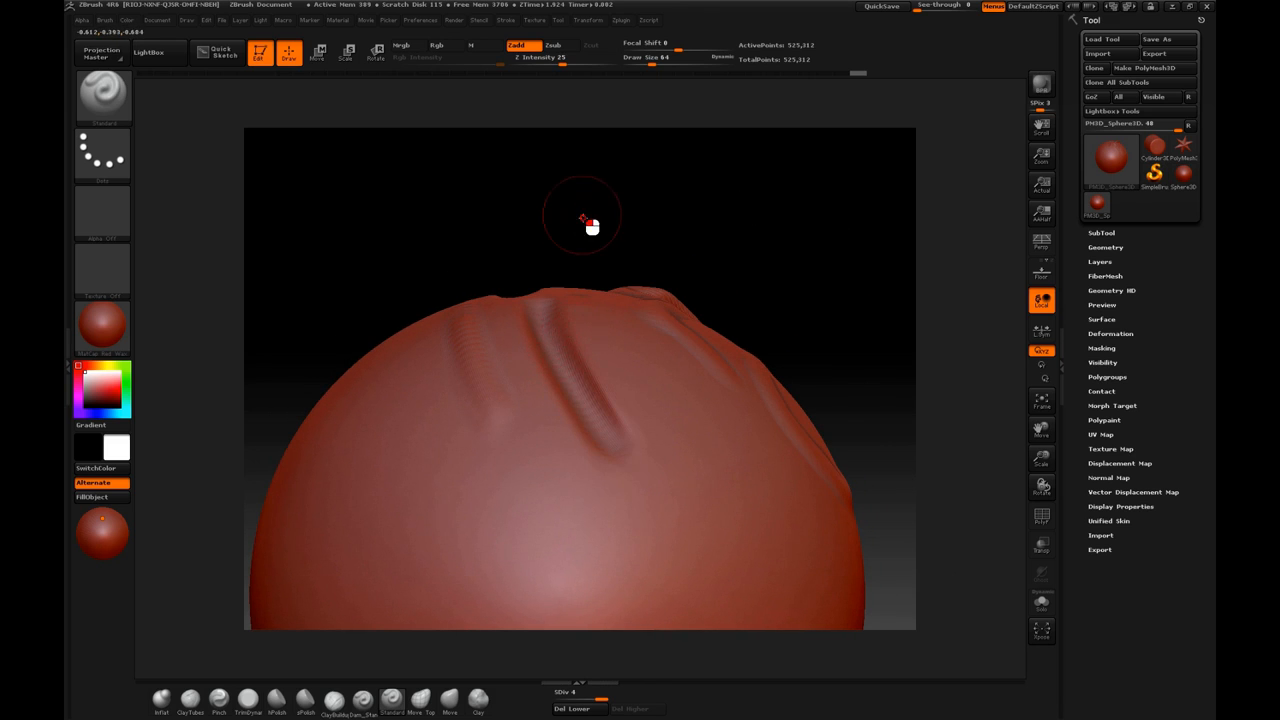
pyautogui.moveTo(586, 223); pyautogui.dragTo(554, 356)
pyautogui.moveTo(716, 261); pyautogui.dragTo(794, 238)
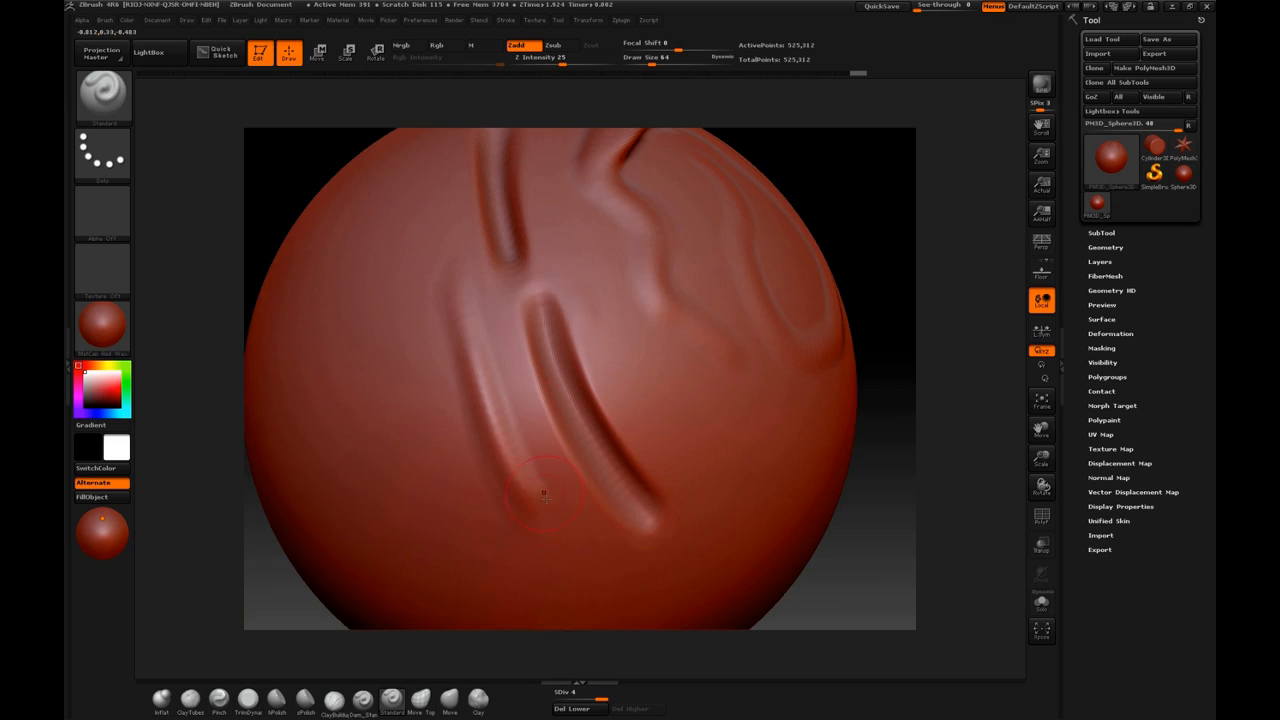
pyautogui.moveTo(543, 493)
pyautogui.mouseDown()
pyautogui.moveTo(491, 403)
pyautogui.moveTo(475, 300)
pyautogui.mouseUp()
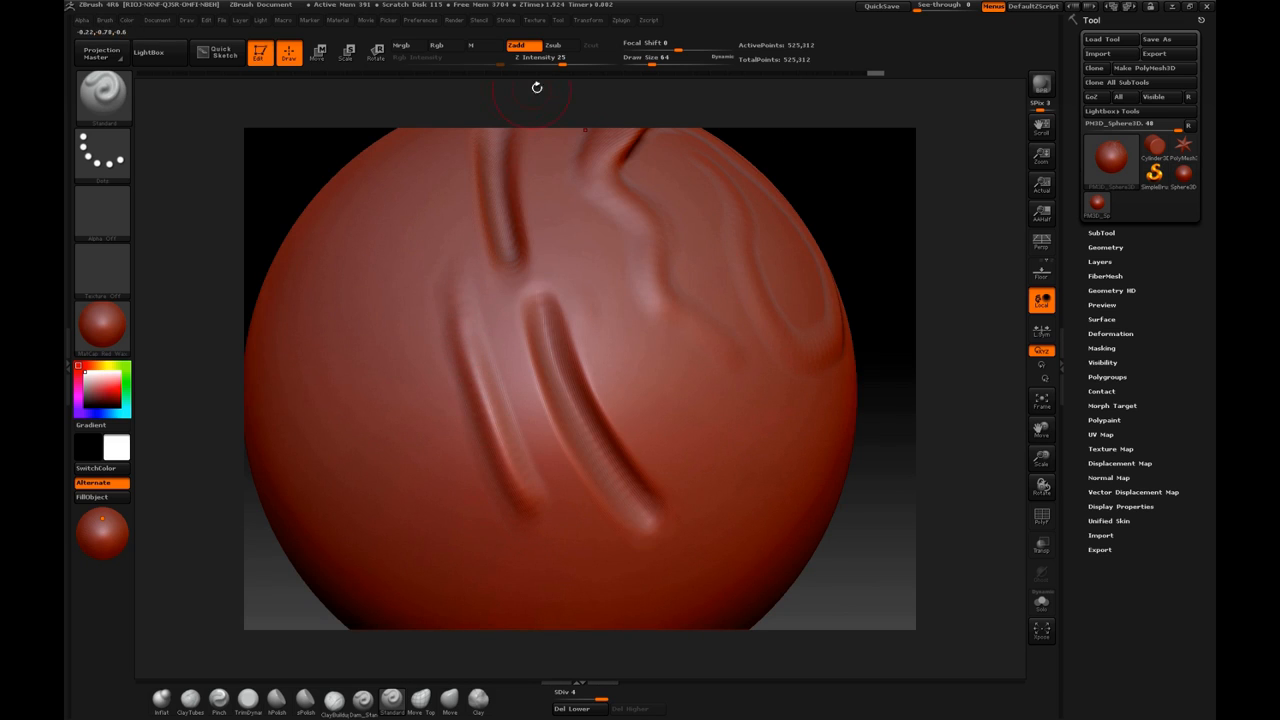
# - Set the brush to Zsub, carve a groove on the raised stroke's other side, and raise a ridge between them with the brush inverted
pyautogui.click(553, 45)
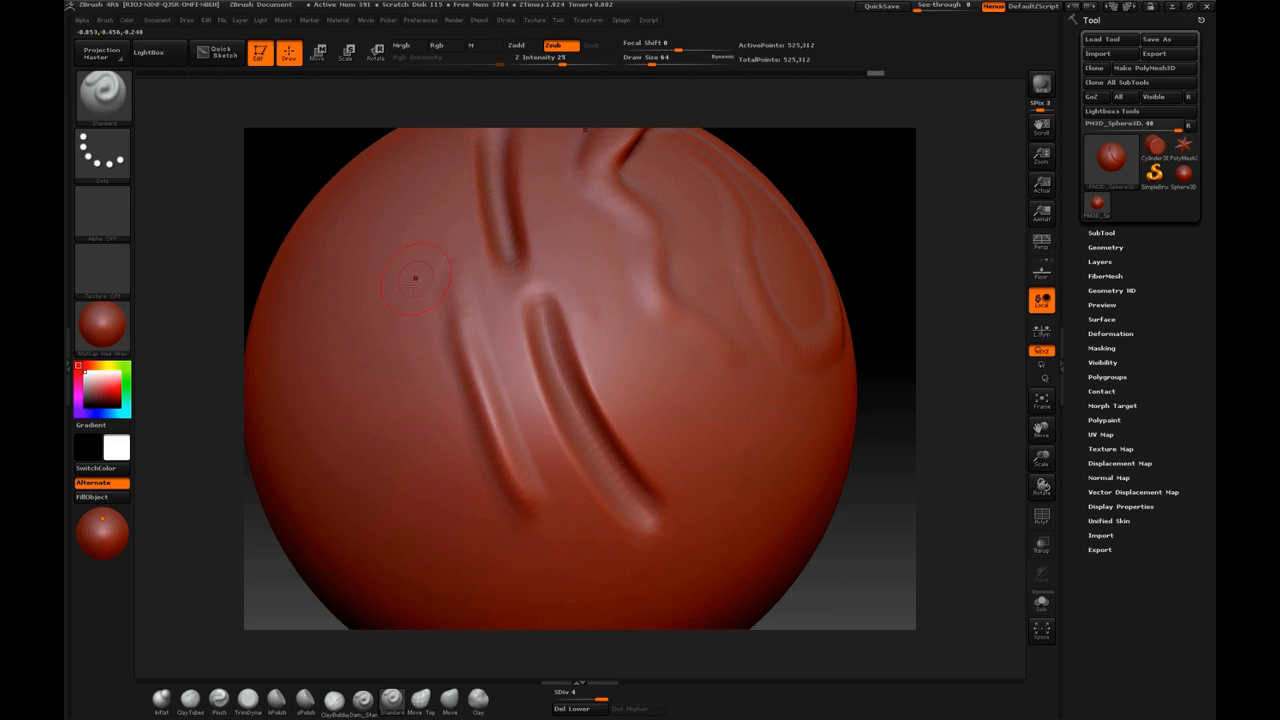
pyautogui.moveTo(359, 310); pyautogui.dragTo(410, 440)
pyautogui.moveTo(369, 323)
pyautogui.mouseDown()
pyautogui.moveTo(406, 426)
pyautogui.moveTo(368, 305)
pyautogui.moveTo(385, 325)
pyautogui.mouseUp()
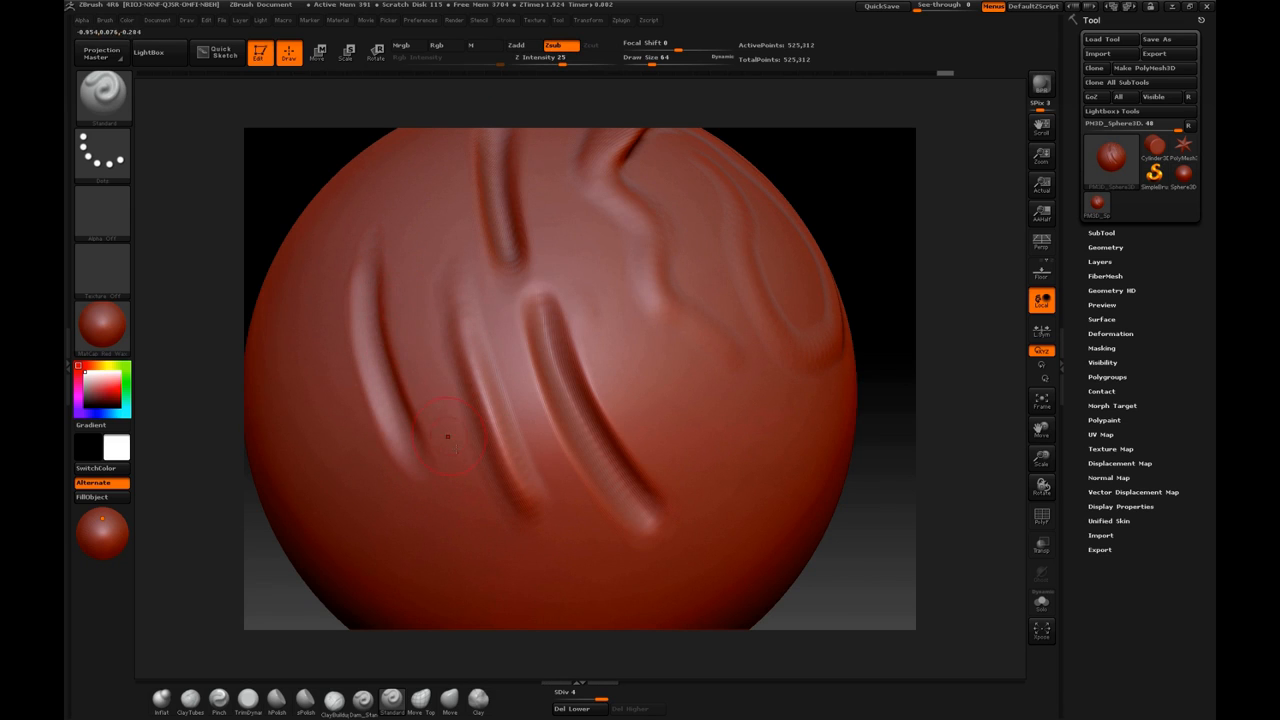
pyautogui.moveTo(485, 547)
pyautogui.mouseDown()
pyautogui.moveTo(400, 318)
pyautogui.moveTo(441, 250)
pyautogui.mouseUp()
pyautogui.moveTo(806, 175)
pyautogui.mouseDown()
pyautogui.moveTo(826, 180)
pyautogui.moveTo(763, 203)
pyautogui.mouseUp()
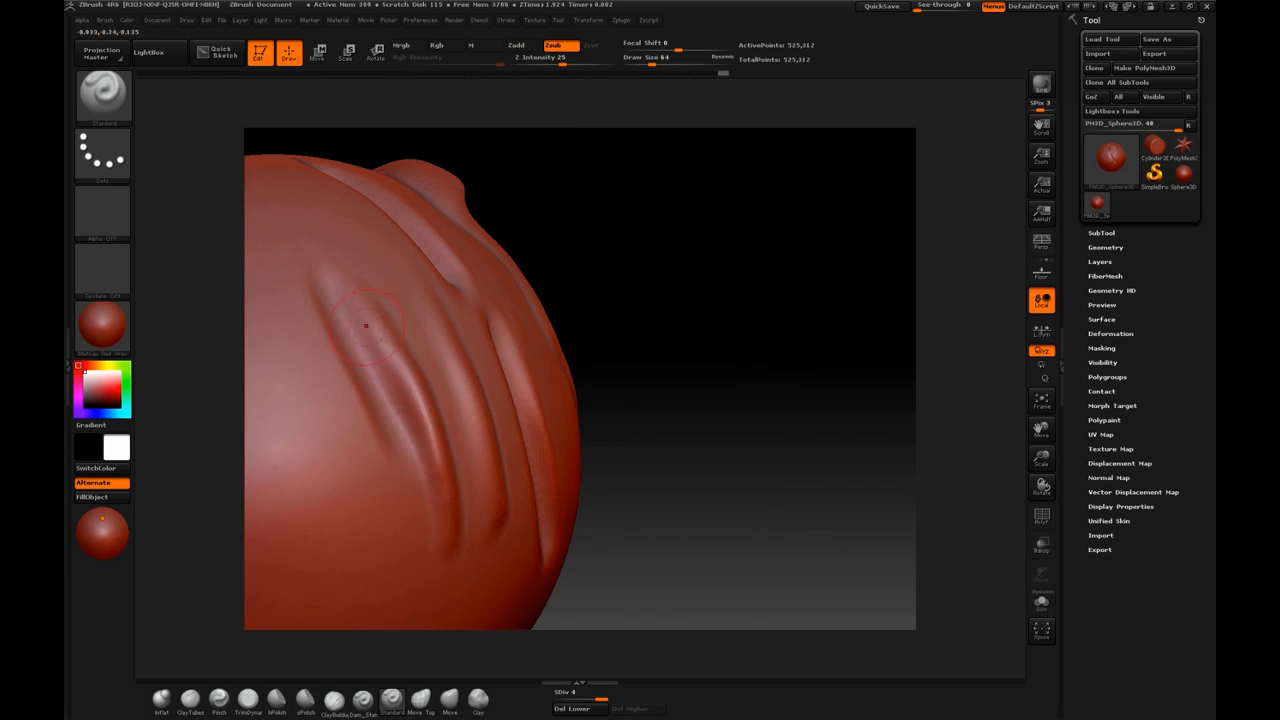
pyautogui.moveTo(658, 263)
pyautogui.mouseDown()
pyautogui.moveTo(587, 266)
pyautogui.moveTo(626, 288)
pyautogui.mouseUp()
pyautogui.moveTo(628, 232)
pyautogui.keyDown('alt'); pyautogui.mouseDown()
pyautogui.moveTo(677, 250)
pyautogui.moveTo(656, 214)
pyautogui.mouseUp(); pyautogui.keyUp('alt')
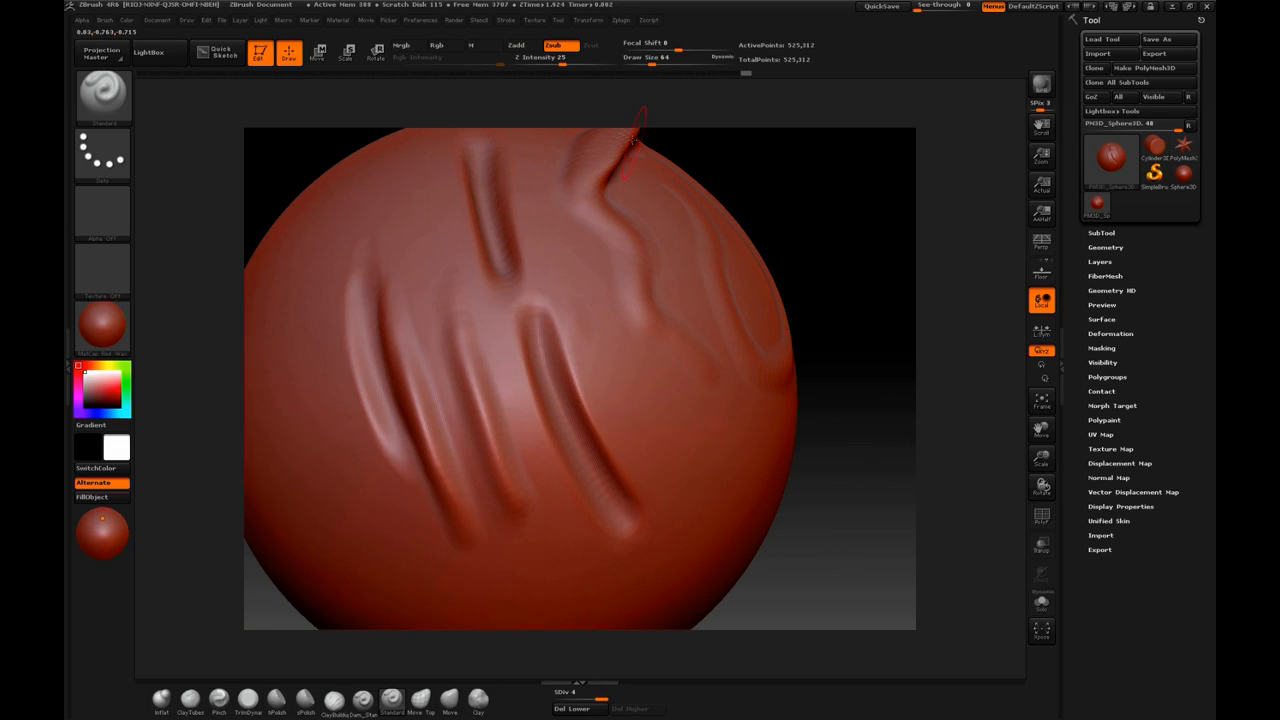
# - Set the brush to Zadd with Z Intensity 83 and sculpt a thick raised ridge on the smooth area beside the grooves
pyautogui.click(516, 45)
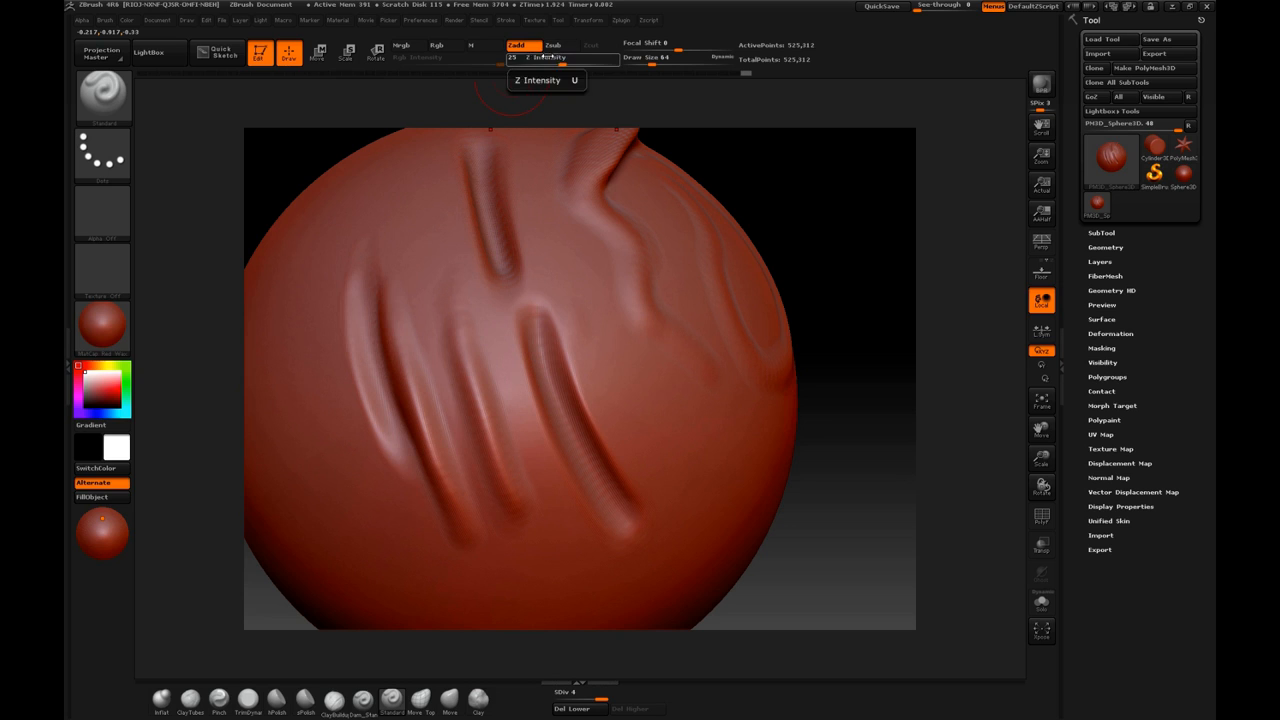
pyautogui.press('u')
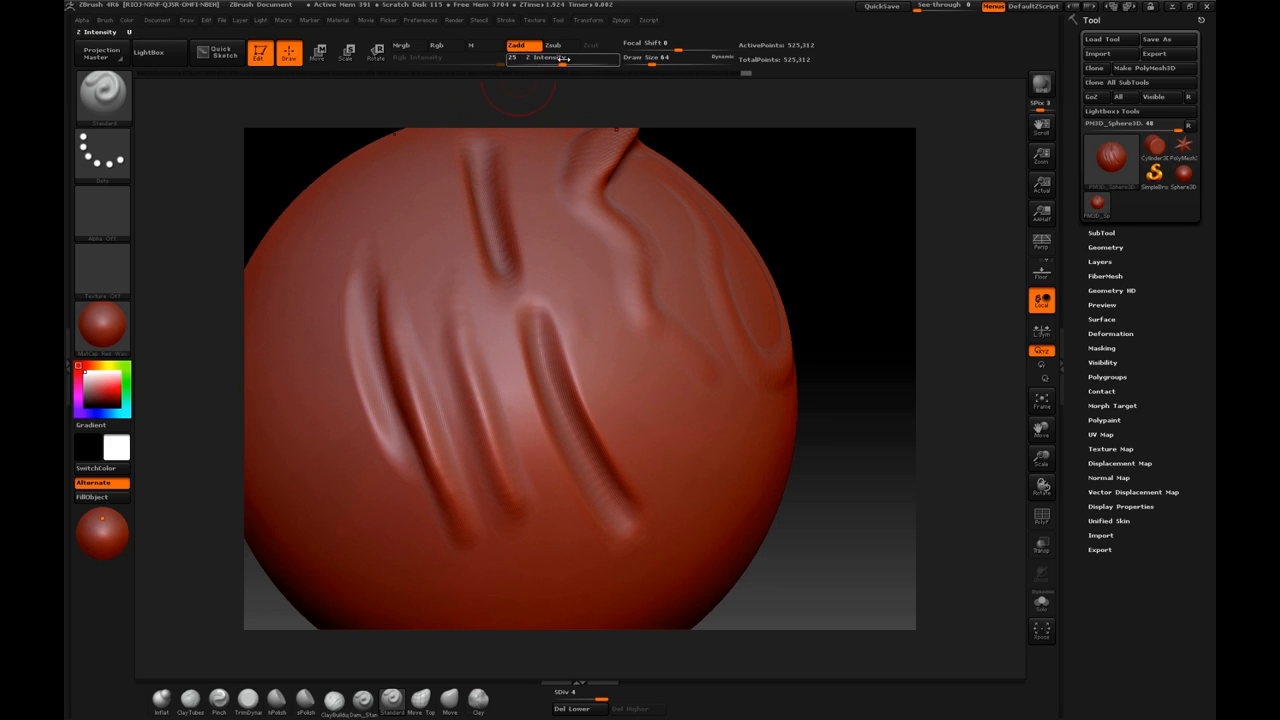
pyautogui.moveTo(566, 63); pyautogui.dragTo(611, 71)
pyautogui.moveTo(297, 163); pyautogui.dragTo(328, 156)
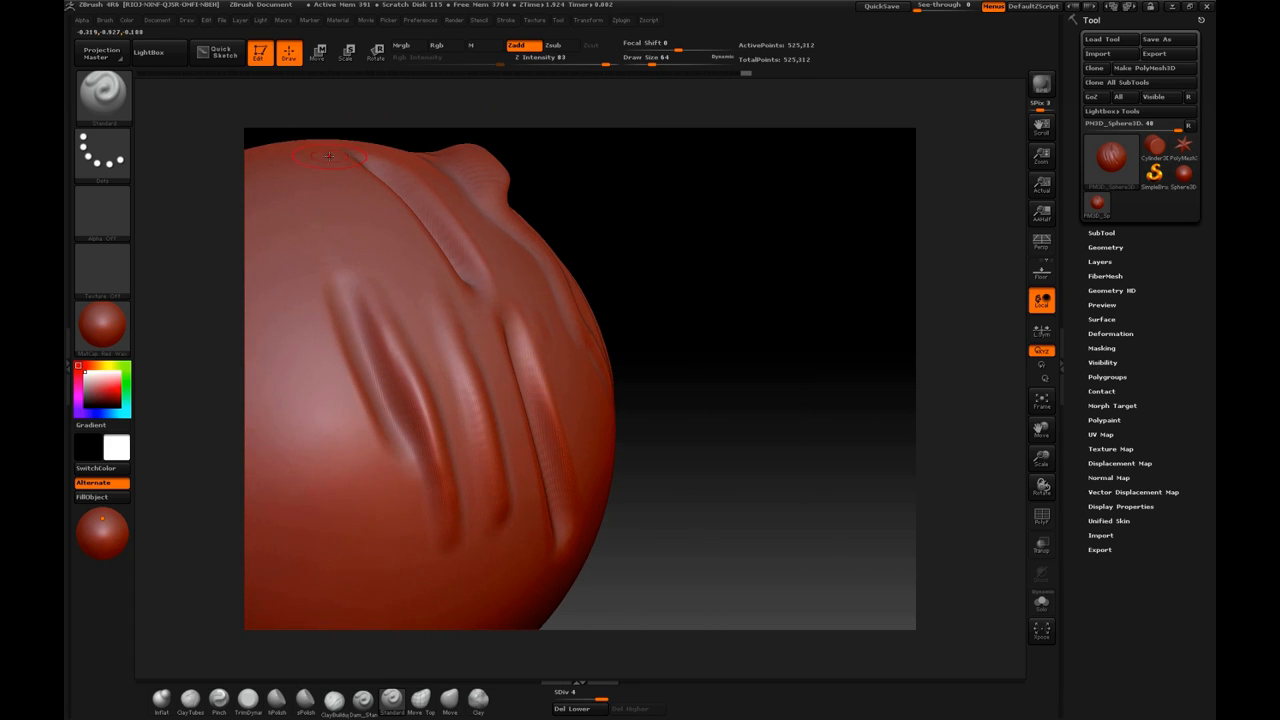
pyautogui.moveTo(634, 200); pyautogui.dragTo(748, 229)
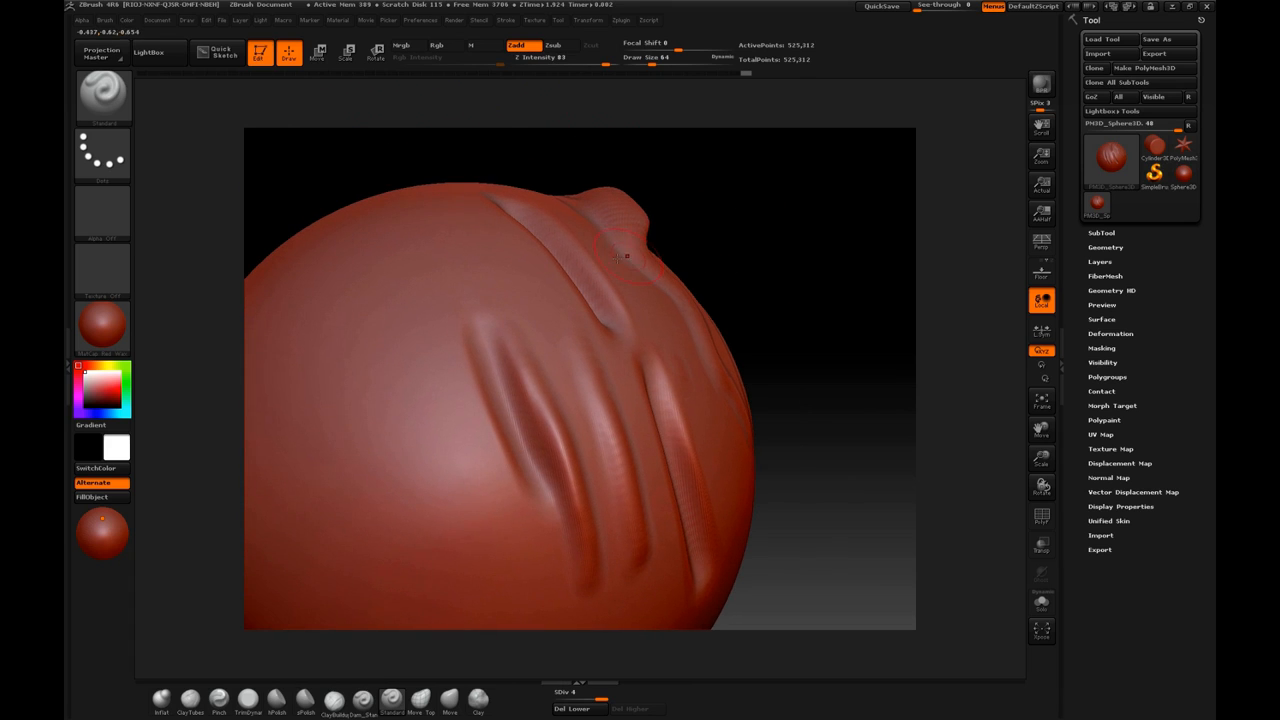
pyautogui.moveTo(379, 281); pyautogui.dragTo(406, 420)
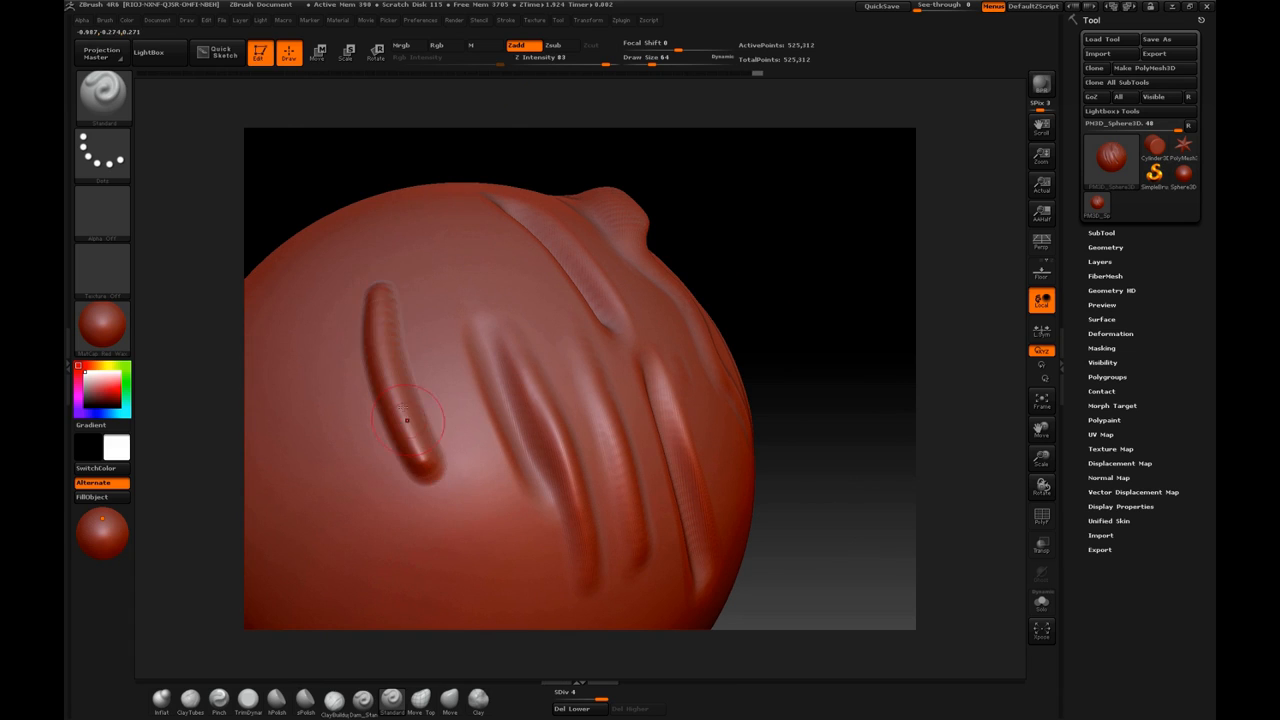
pyautogui.moveTo(375, 265)
pyautogui.mouseDown()
pyautogui.moveTo(417, 449)
pyautogui.moveTo(445, 495)
pyautogui.mouseUp()
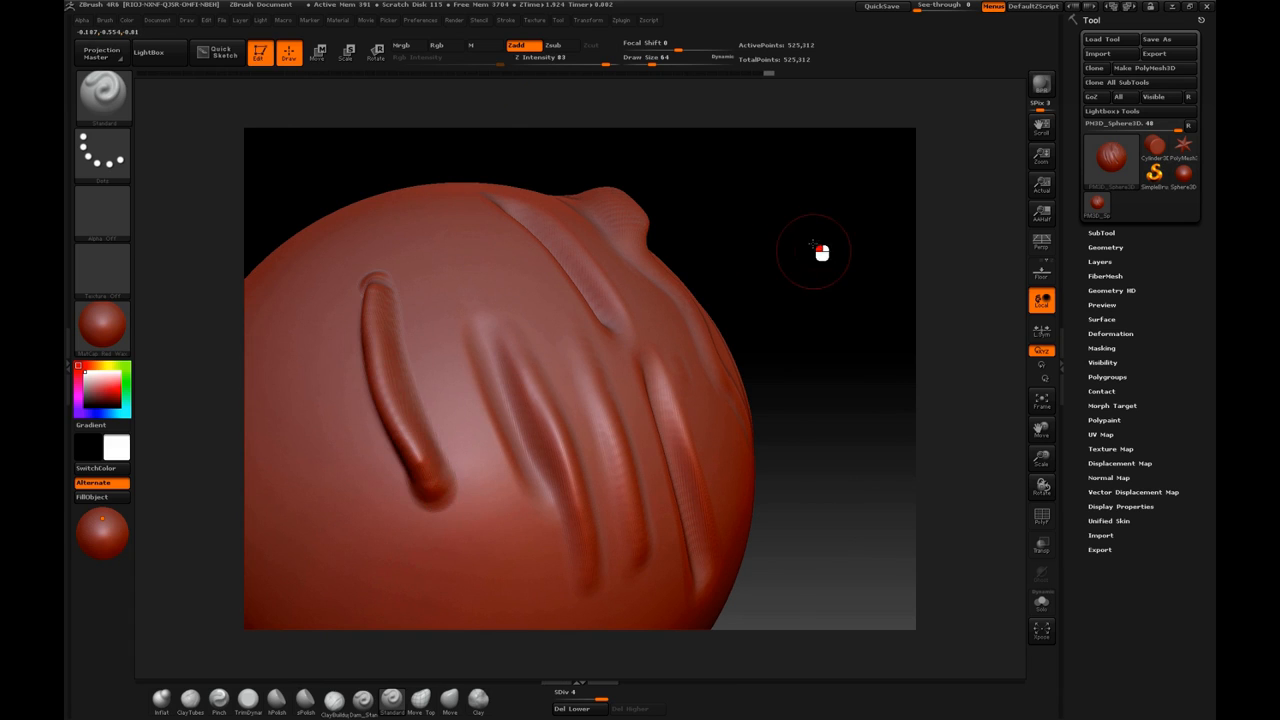
pyautogui.moveTo(823, 251); pyautogui.dragTo(525, 265)
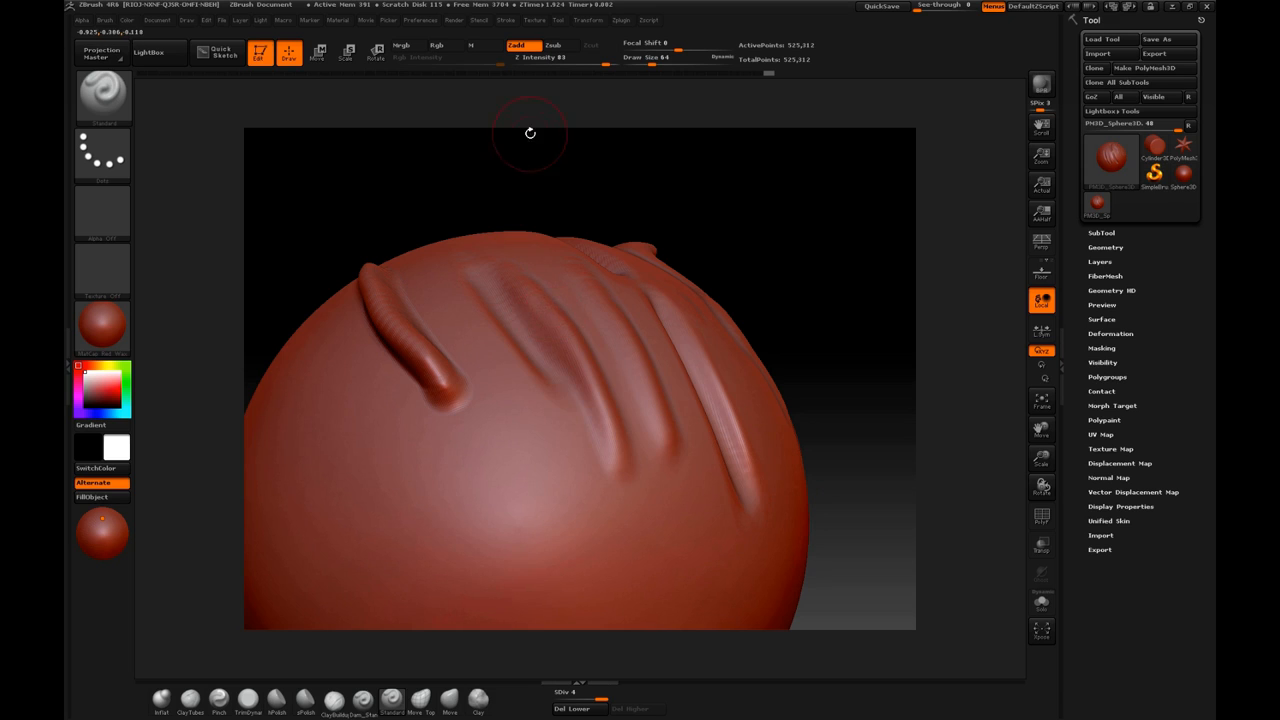
pyautogui.moveTo(530, 133)
pyautogui.mouseDown()
pyautogui.moveTo(515, 170)
pyautogui.moveTo(454, 177)
pyautogui.mouseUp()
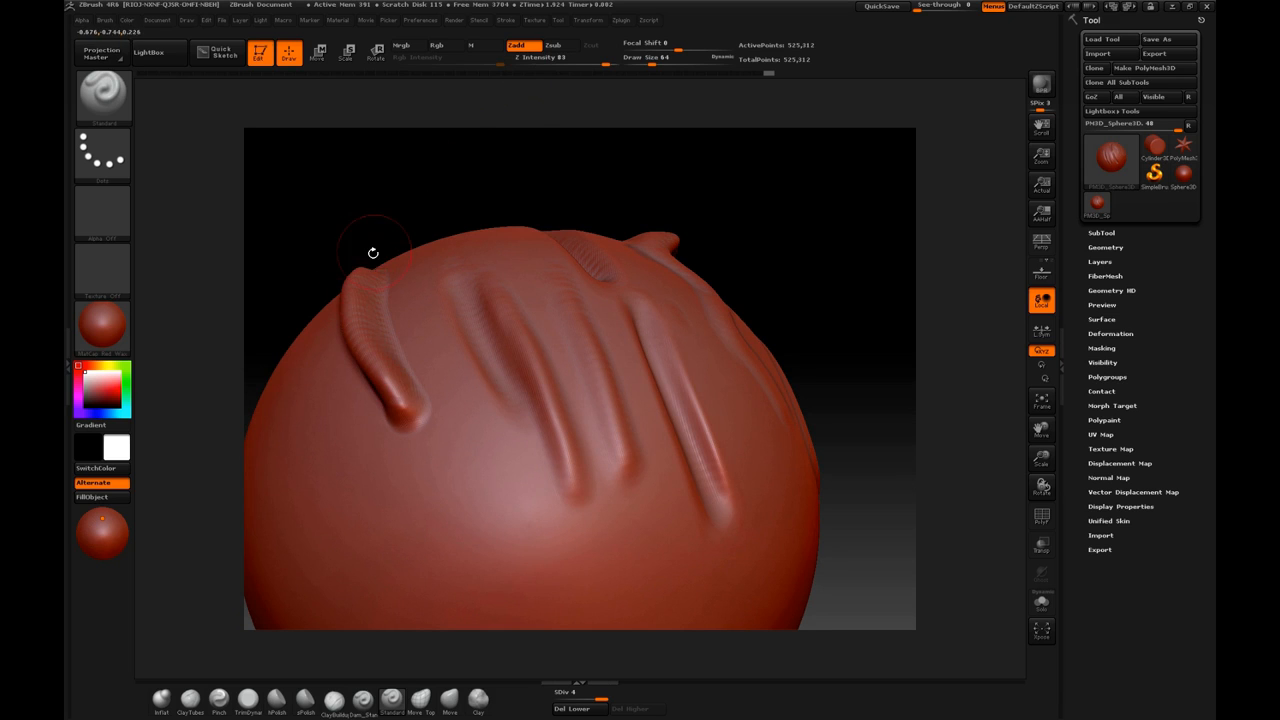
# - Reduce Z Intensity to 27 and sculpt two faint raised strokes on the sphere below the thick ridge
pyautogui.press('o')
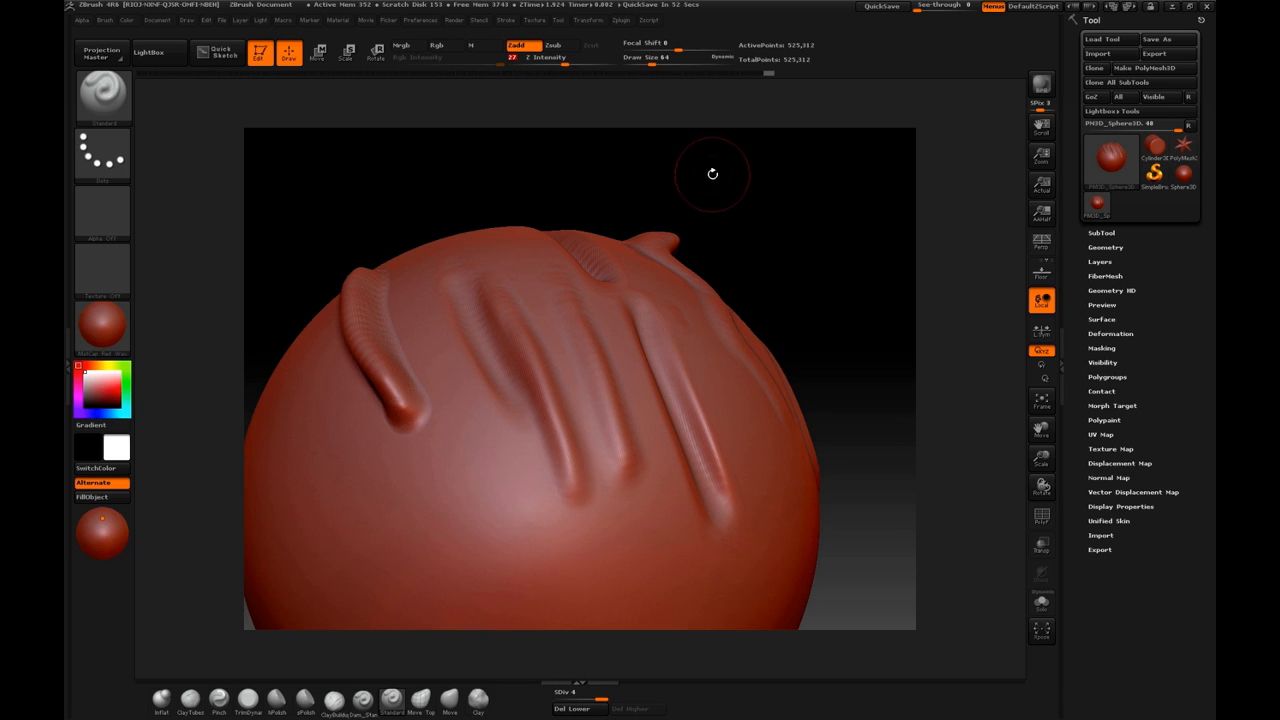
pyautogui.moveTo(471, 451); pyautogui.dragTo(531, 577)
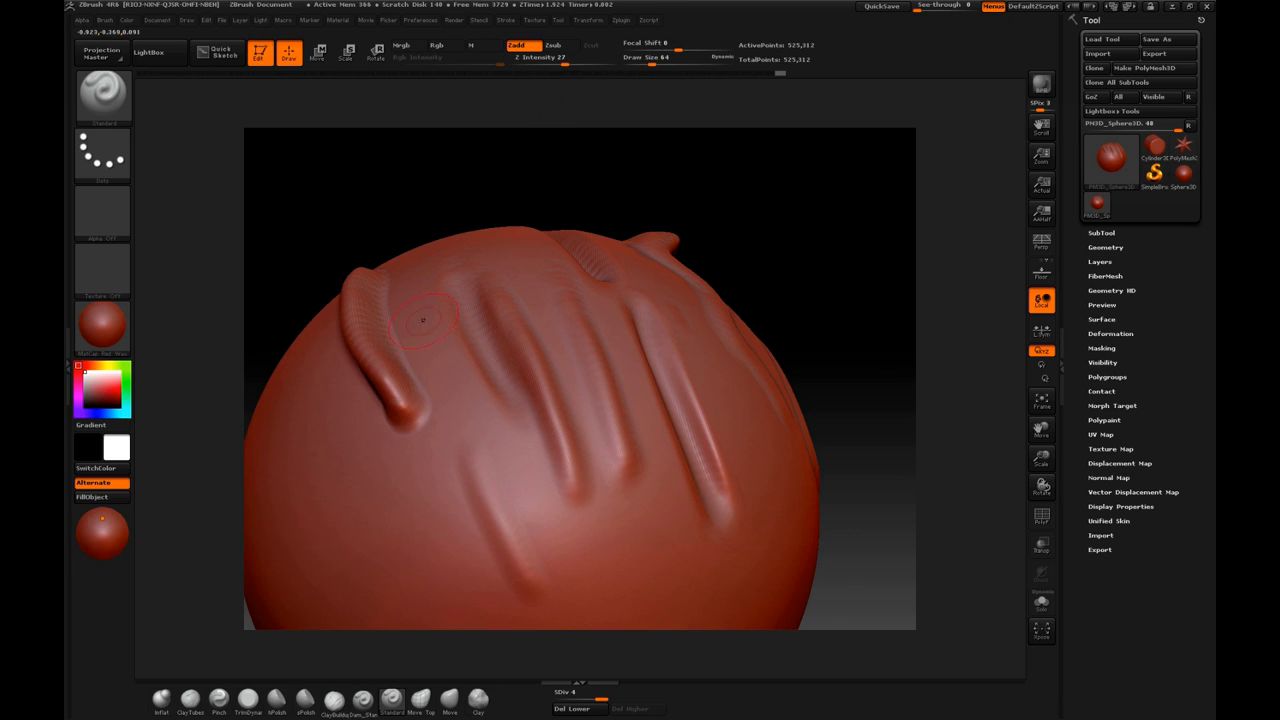
pyautogui.moveTo(371, 480); pyautogui.dragTo(428, 573)
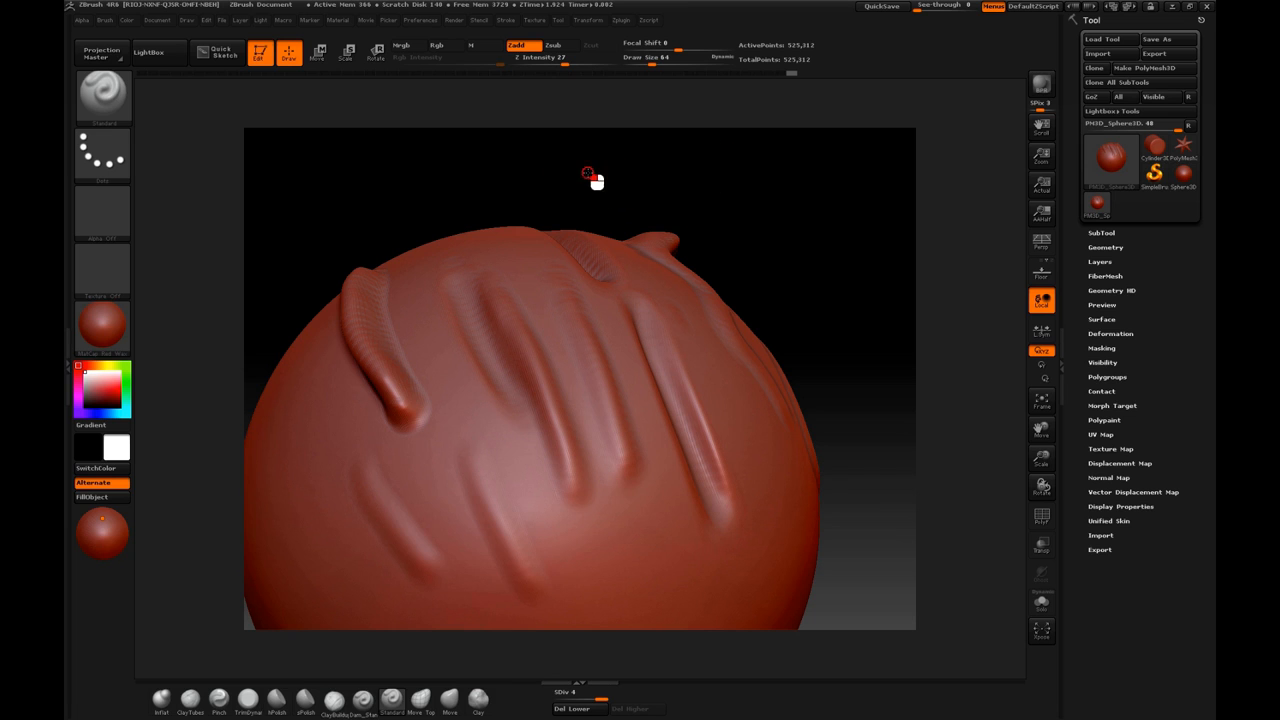
# - Set Focal Shift to 45 and Z Intensity to 62, and sculpt a narrow raised stroke beside the thick ridge
pyautogui.moveTo(591, 177); pyautogui.dragTo(664, 206)
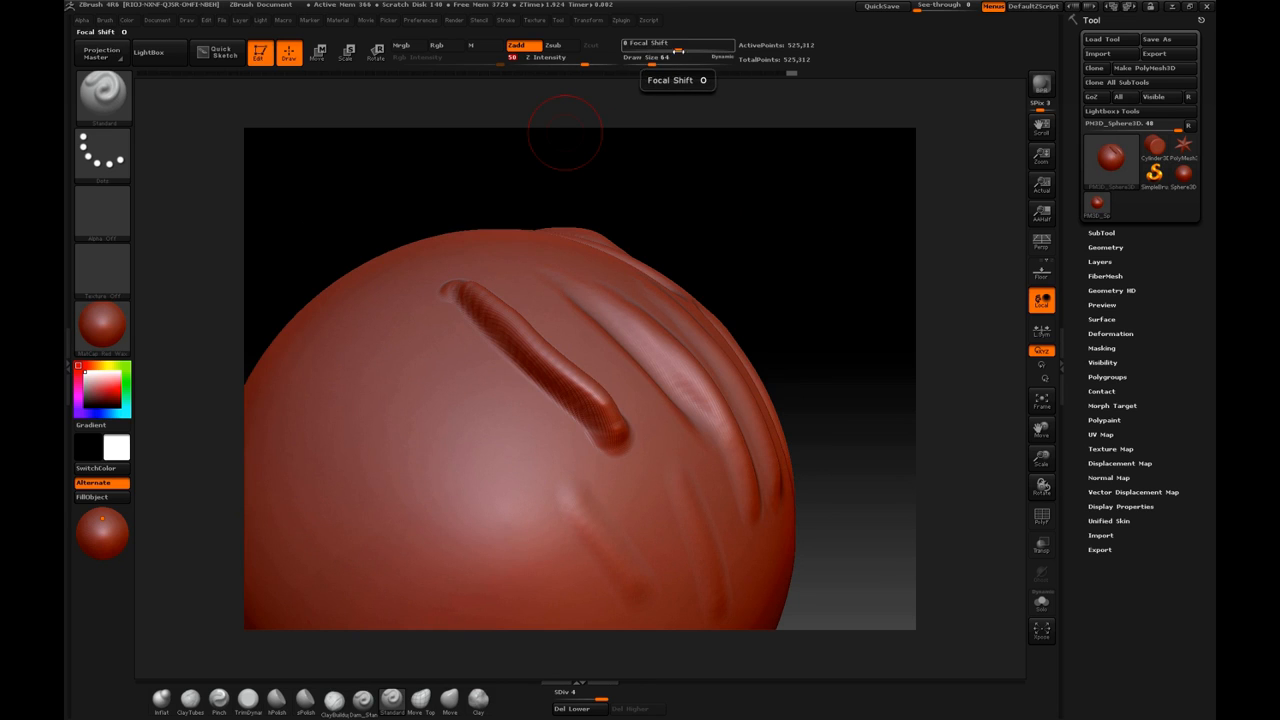
pyautogui.moveTo(680, 50); pyautogui.dragTo(705, 50)
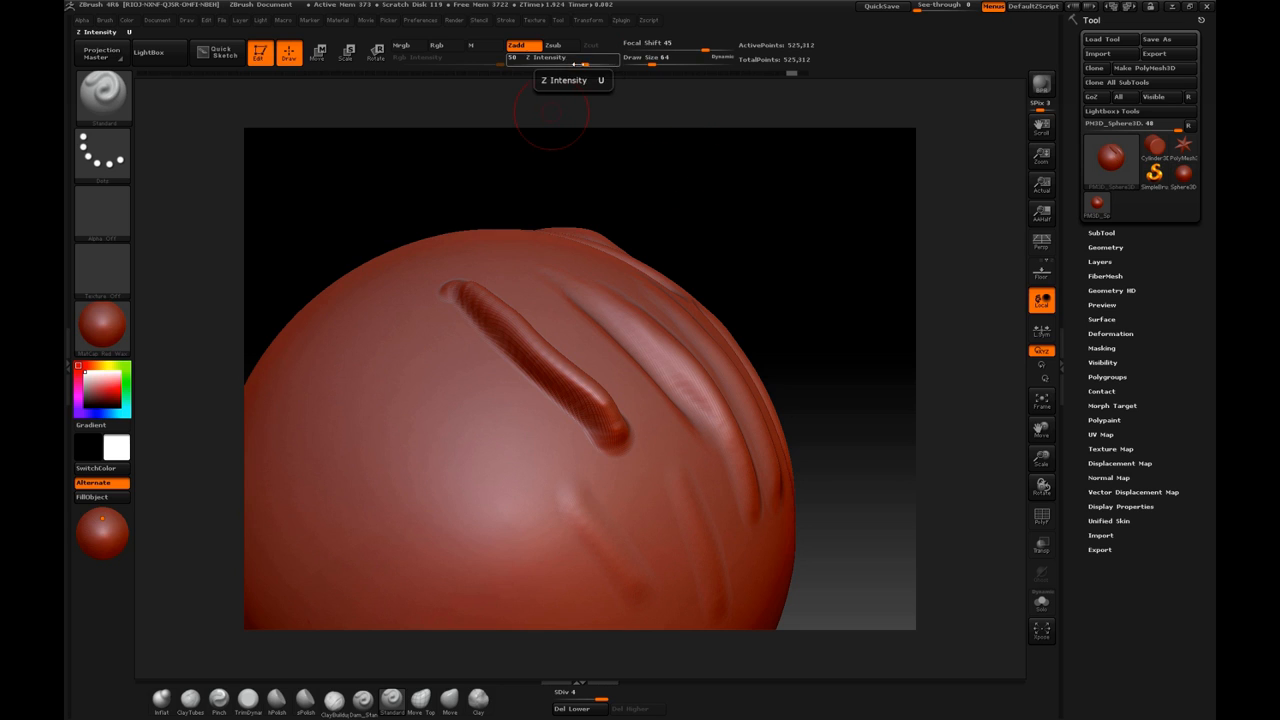
pyautogui.moveTo(585, 63); pyautogui.dragTo(594, 63)
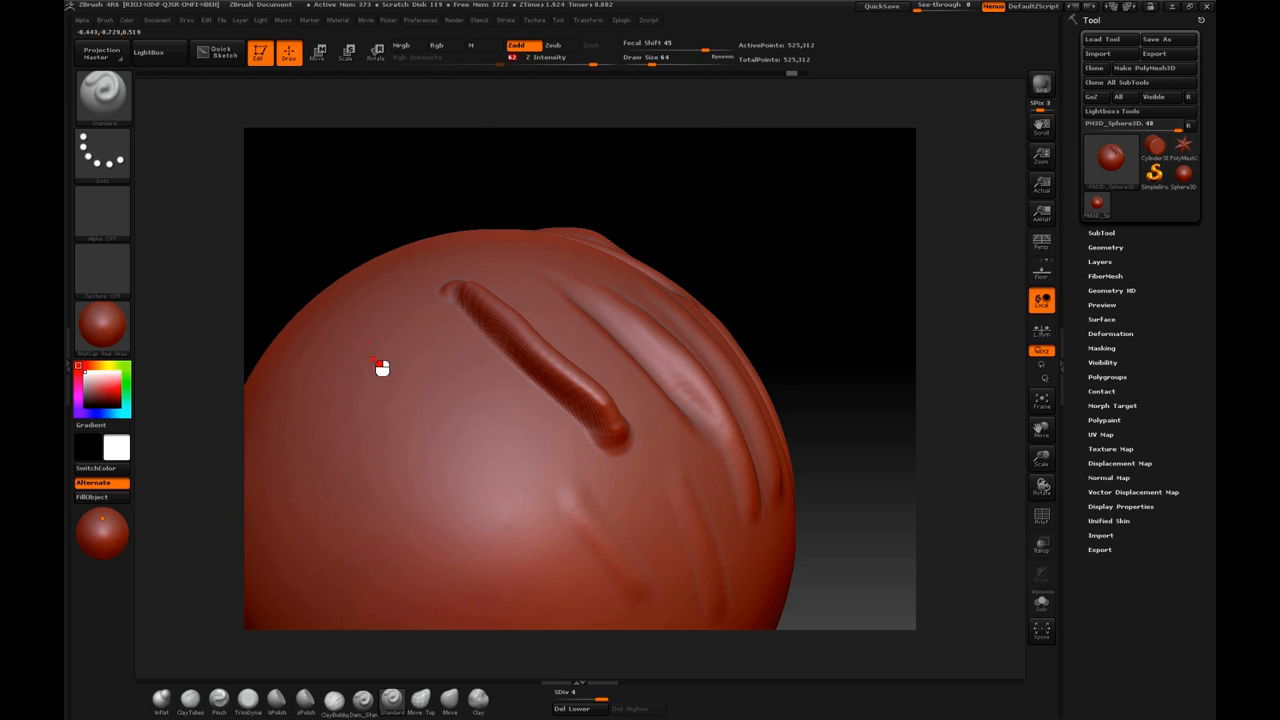
pyautogui.moveTo(368, 345); pyautogui.dragTo(475, 492)
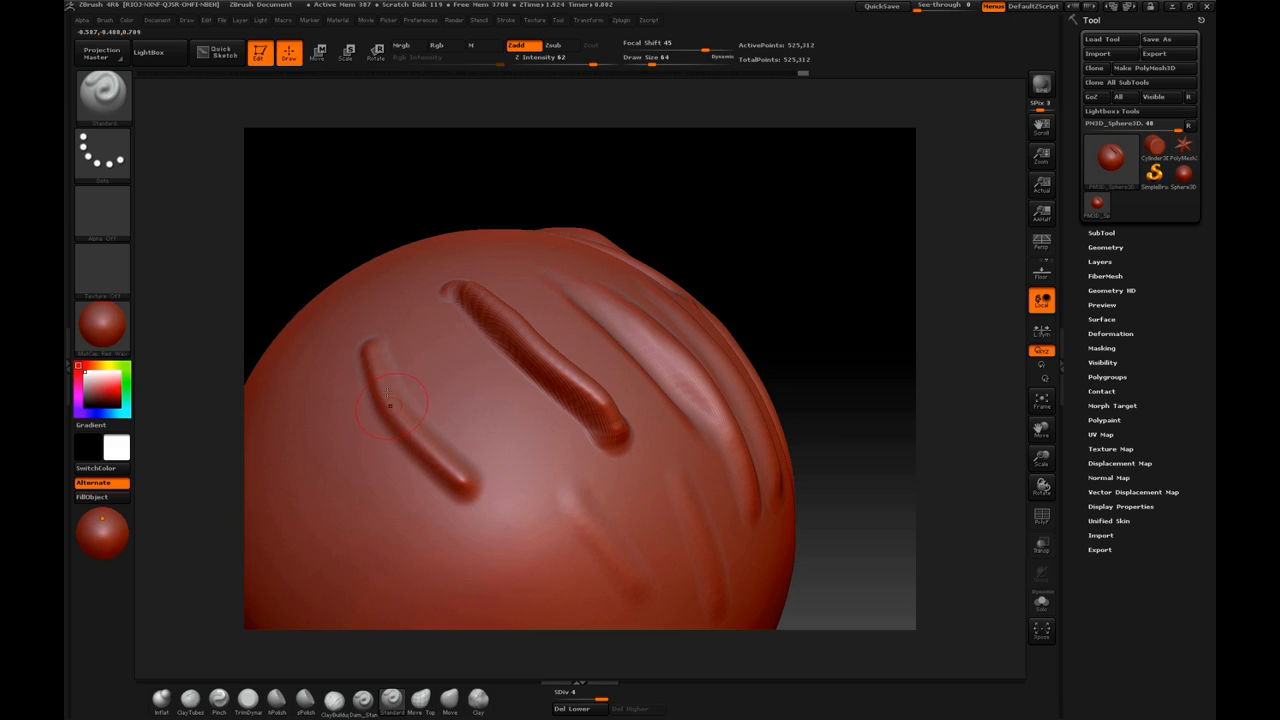
pyautogui.moveTo(392, 194); pyautogui.dragTo(388, 135)
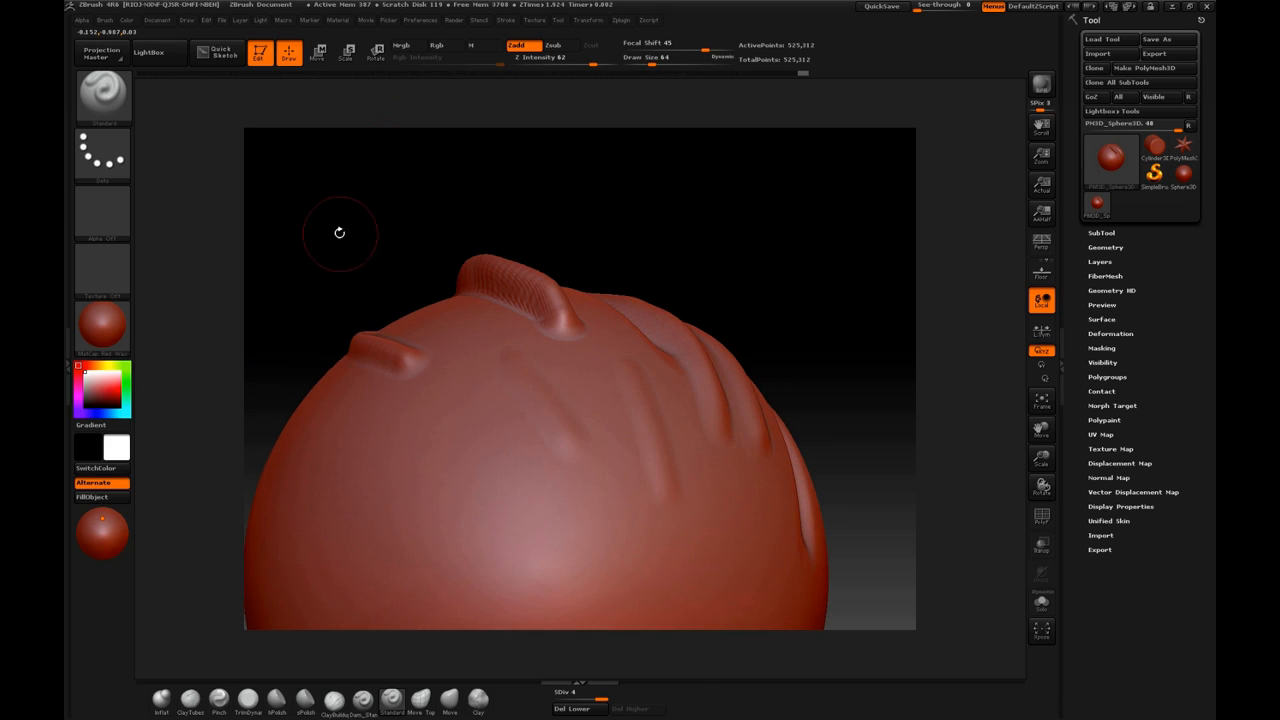
# - Set Focal Shift to -49 and sculpt a thick, hard-edged curved stroke on the smooth area below the narrow stroke
pyautogui.moveTo(339, 232)
pyautogui.mouseDown()
pyautogui.moveTo(371, 240)
pyautogui.moveTo(363, 223)
pyautogui.moveTo(446, 220)
pyautogui.moveTo(451, 232)
pyautogui.moveTo(423, 234)
pyautogui.mouseUp()
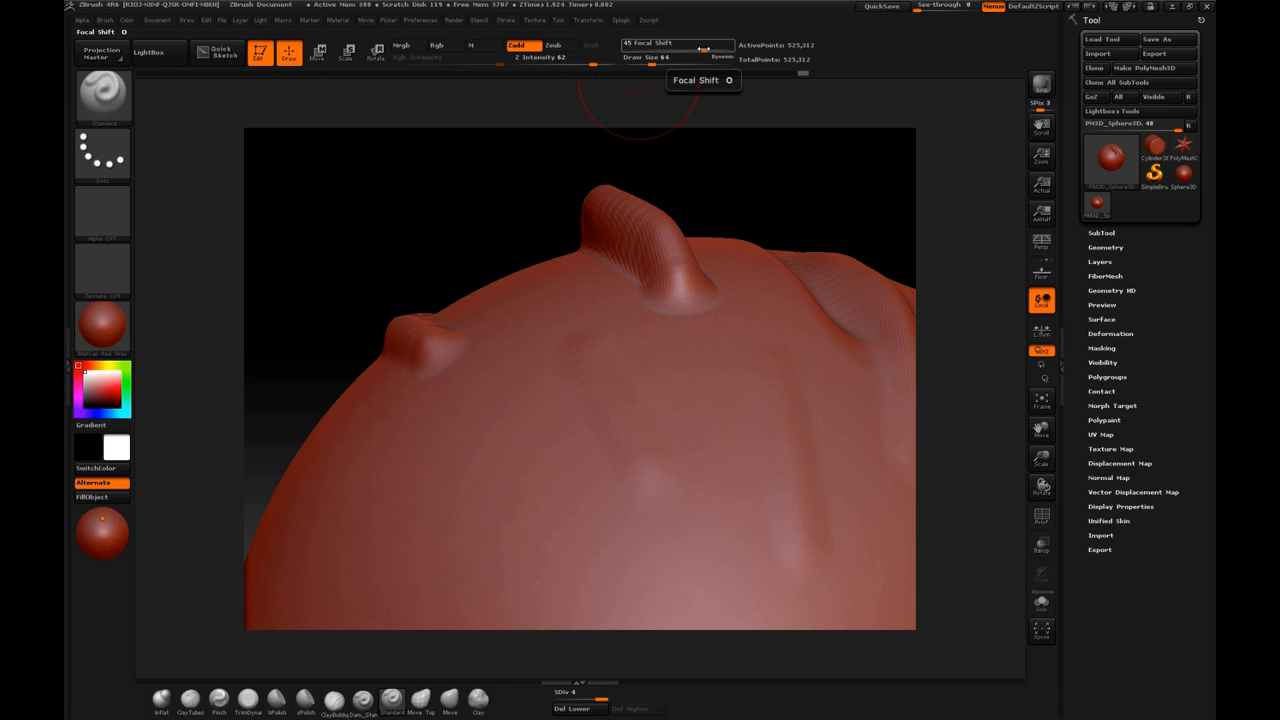
pyautogui.moveTo(703, 49); pyautogui.dragTo(652, 55)
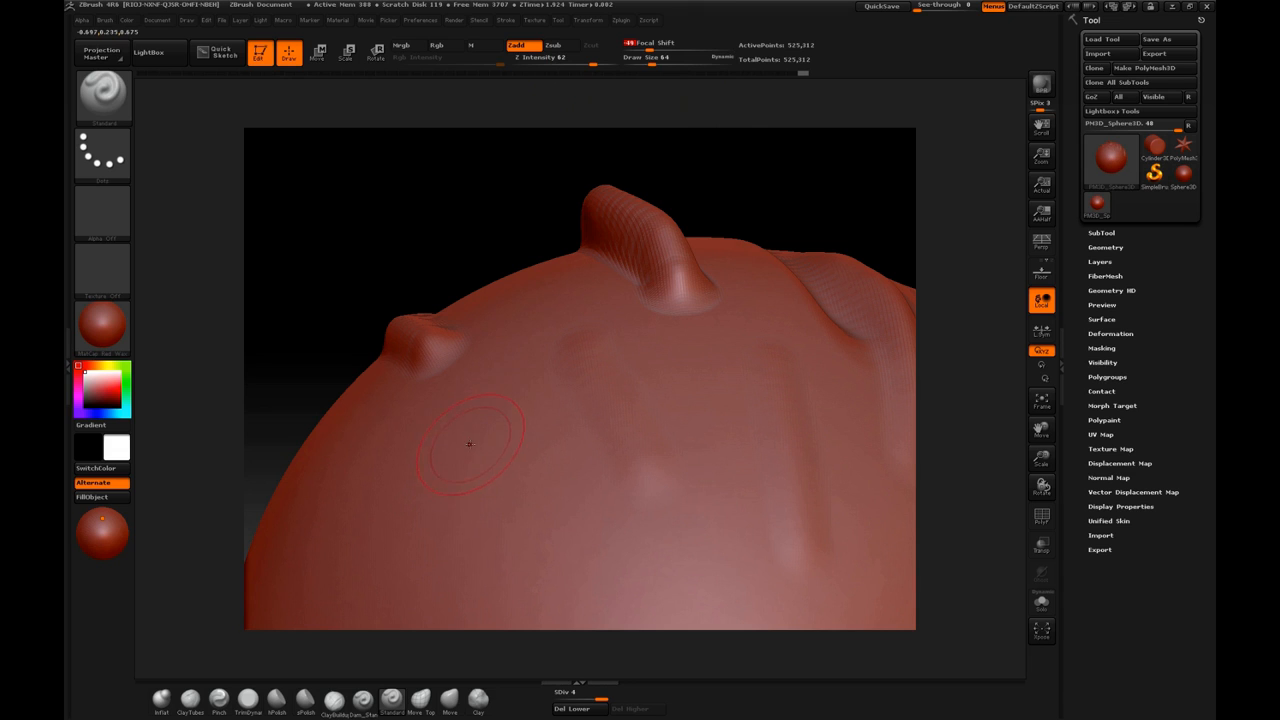
pyautogui.moveTo(506, 389)
pyautogui.mouseDown()
pyautogui.moveTo(489, 494)
pyautogui.moveTo(517, 569)
pyautogui.moveTo(622, 589)
pyautogui.moveTo(668, 572)
pyautogui.mouseUp()
pyautogui.moveTo(465, 223)
pyautogui.mouseDown()
pyautogui.moveTo(509, 246)
pyautogui.moveTo(512, 270)
pyautogui.mouseUp()
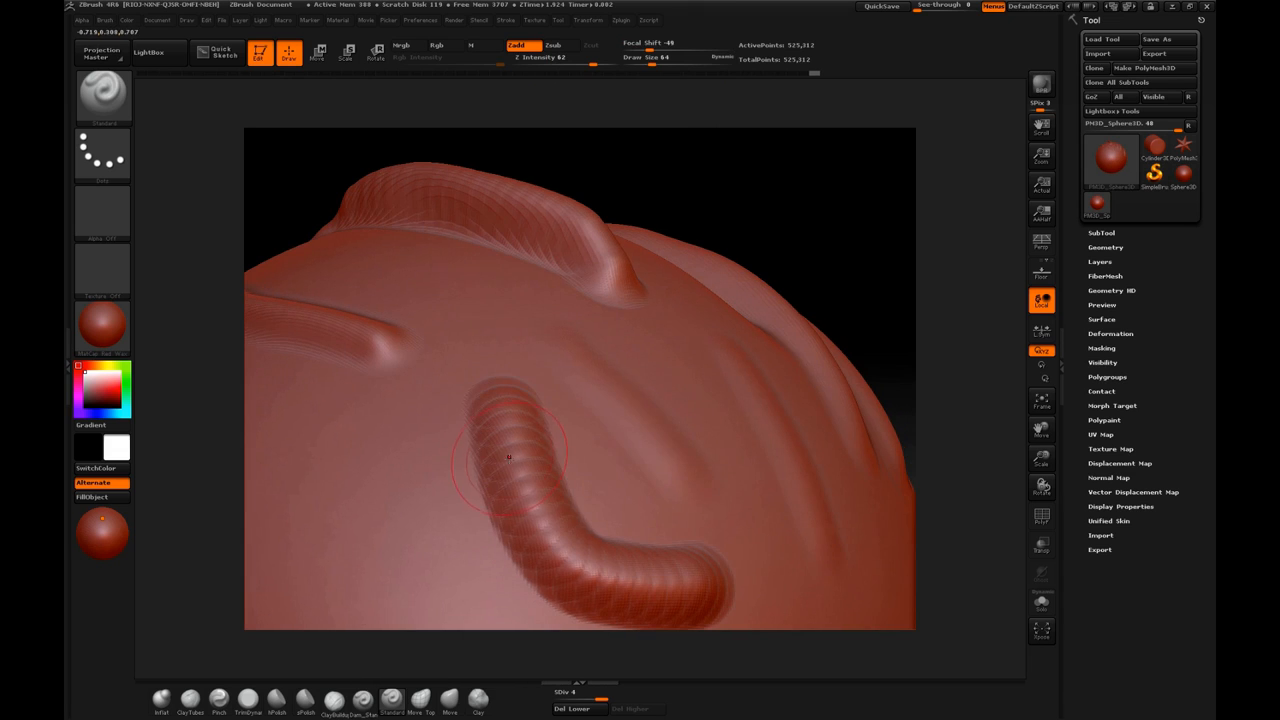
pyautogui.moveTo(777, 229); pyautogui.dragTo(760, 252)
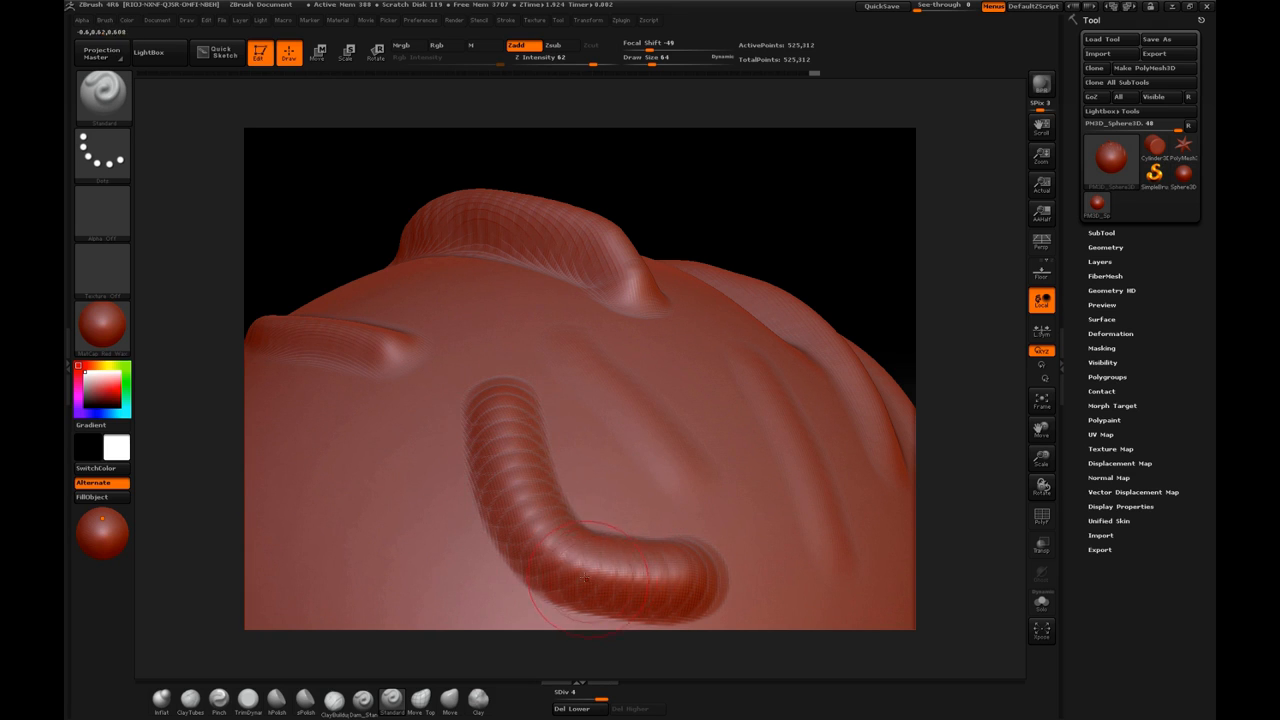
pyautogui.moveTo(751, 211)
pyautogui.mouseDown()
pyautogui.moveTo(774, 249)
pyautogui.moveTo(789, 246)
pyautogui.mouseUp()
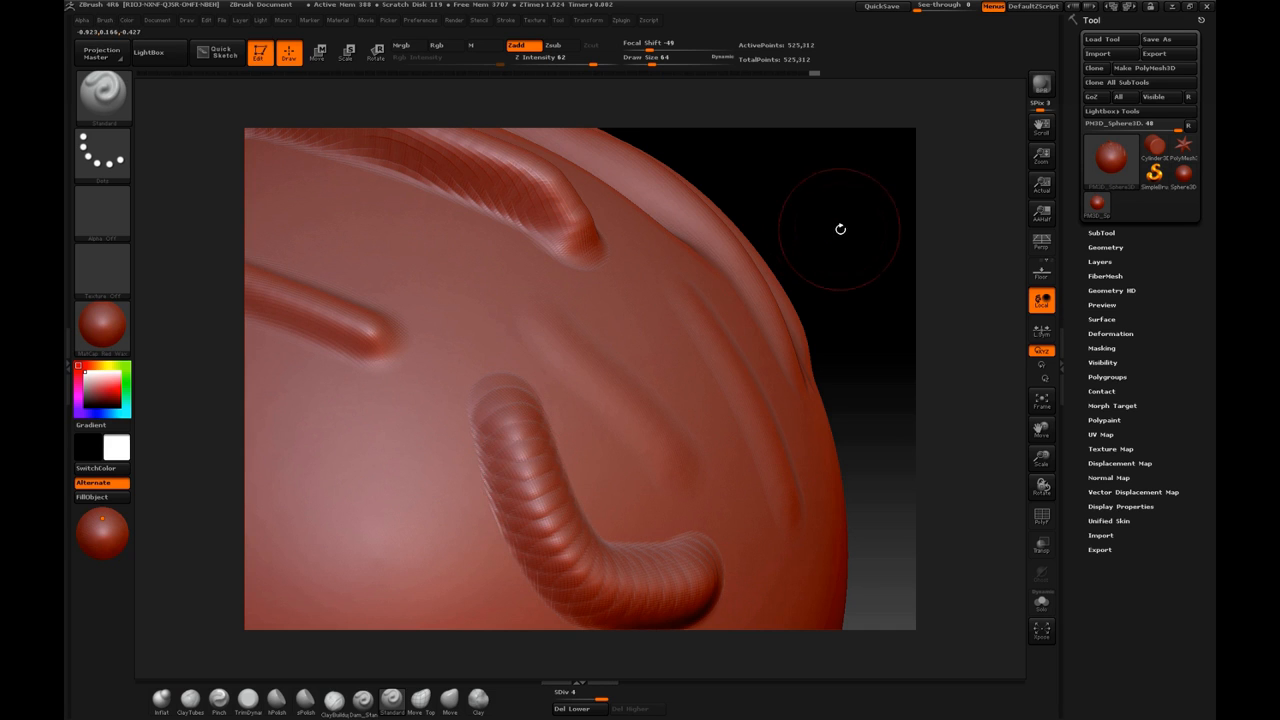
pyautogui.moveTo(840, 229); pyautogui.dragTo(767, 258)
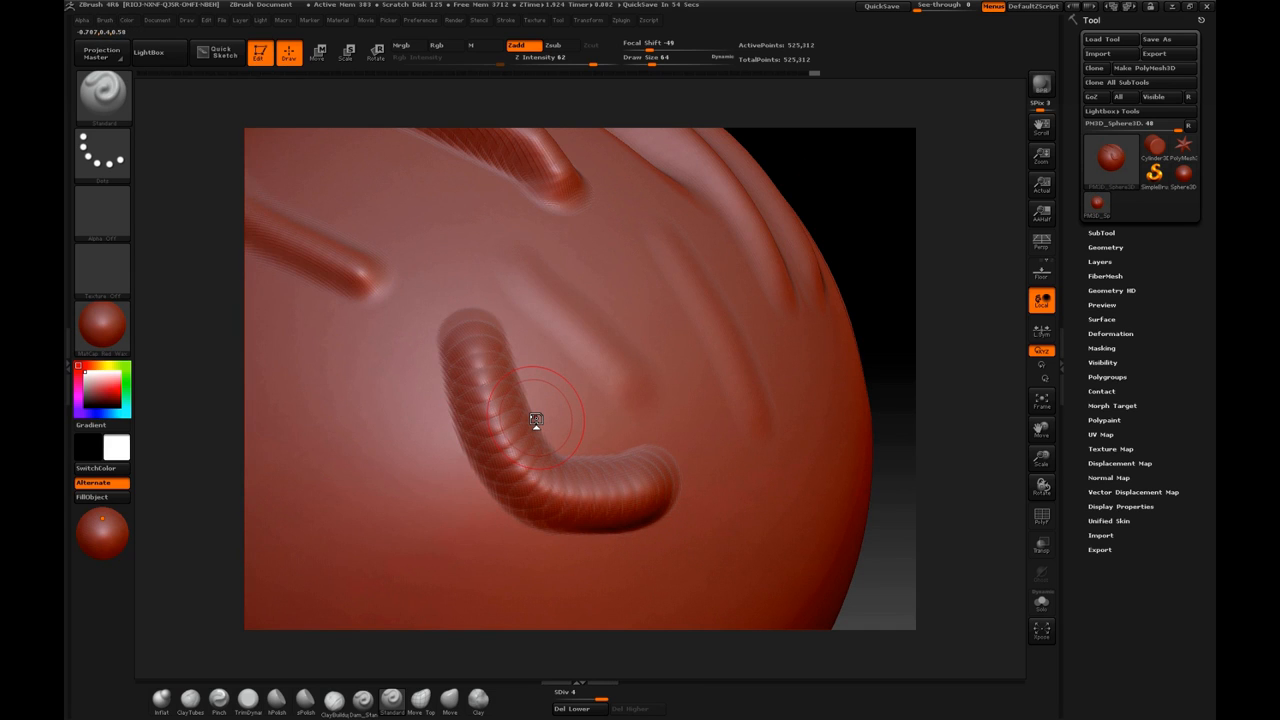
# - Reset Focal Shift to 0 and soften the hard-edged curved stroke along its whole length with the Smooth brush
pyautogui.click(678, 48)
pyautogui.press('shift')
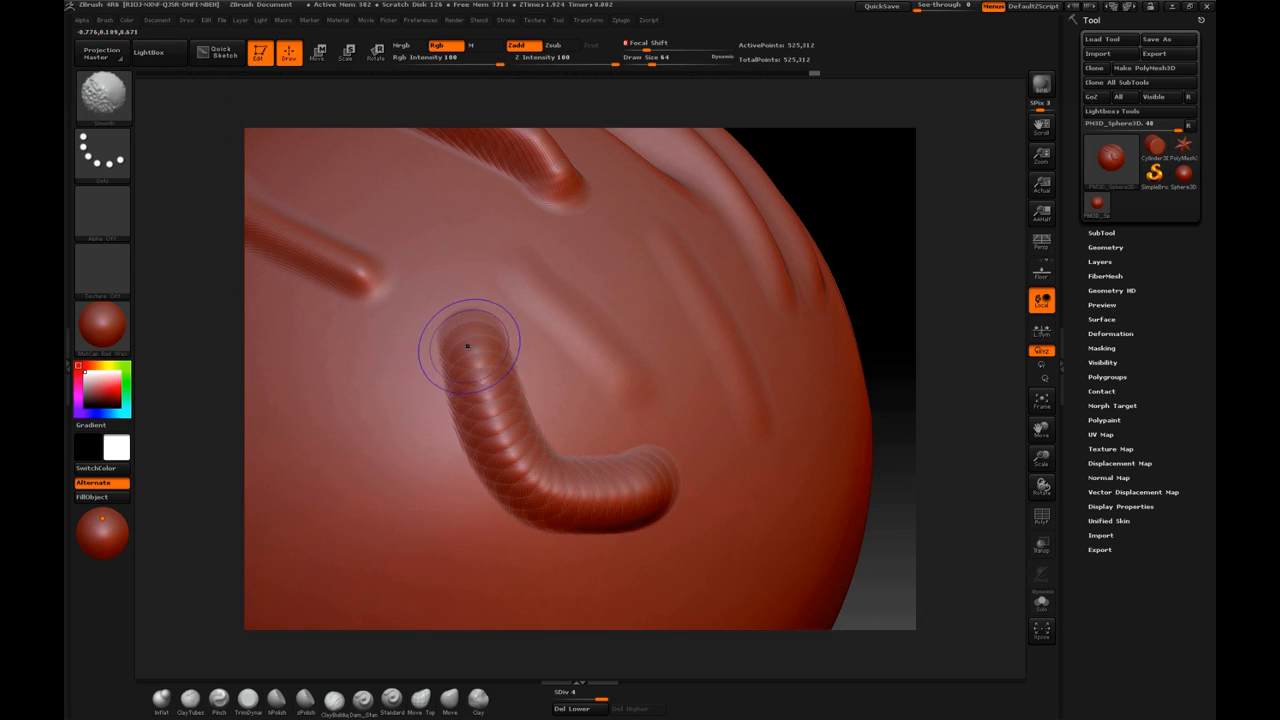
pyautogui.moveTo(467, 346)
pyautogui.keyDown('shift'); pyautogui.mouseDown()
pyautogui.moveTo(540, 474)
pyautogui.moveTo(669, 489)
pyautogui.moveTo(492, 421)
pyautogui.moveTo(600, 514)
pyautogui.moveTo(480, 426)
pyautogui.moveTo(488, 320)
pyautogui.moveTo(611, 477)
pyautogui.moveTo(680, 503)
pyautogui.moveTo(566, 537)
pyautogui.moveTo(630, 472)
pyautogui.mouseUp(); pyautogui.keyUp('shift')
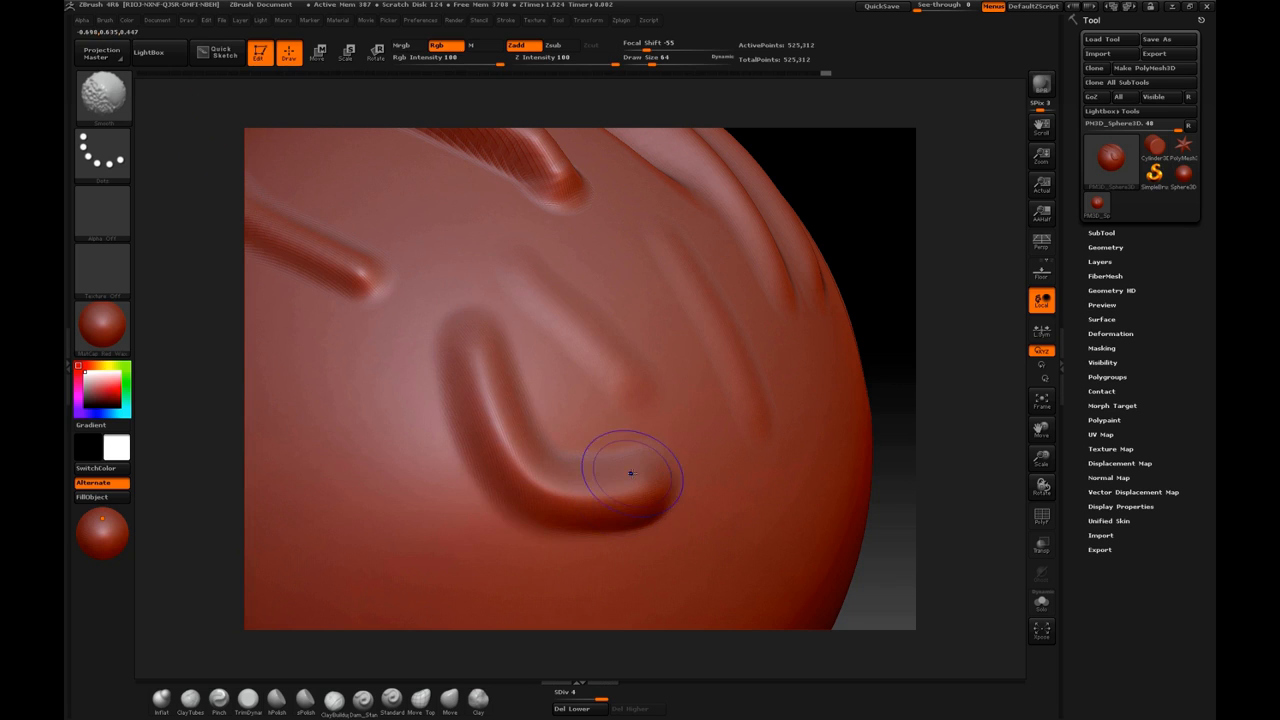
pyautogui.moveTo(820, 180); pyautogui.dragTo(854, 163)
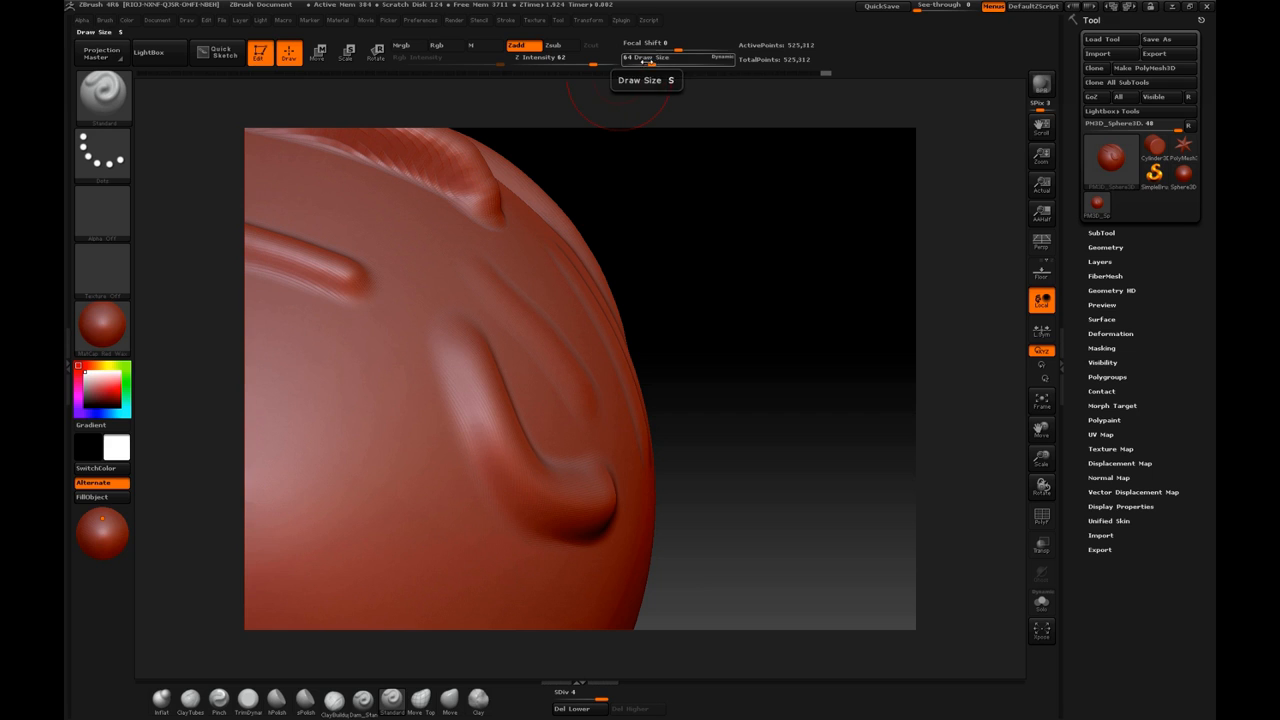
# - Set Draw Size to 202 and sculpt a very broad, winding raised ridge on the smooth side of the sphere
pyautogui.moveTo(650, 64); pyautogui.dragTo(678, 73)
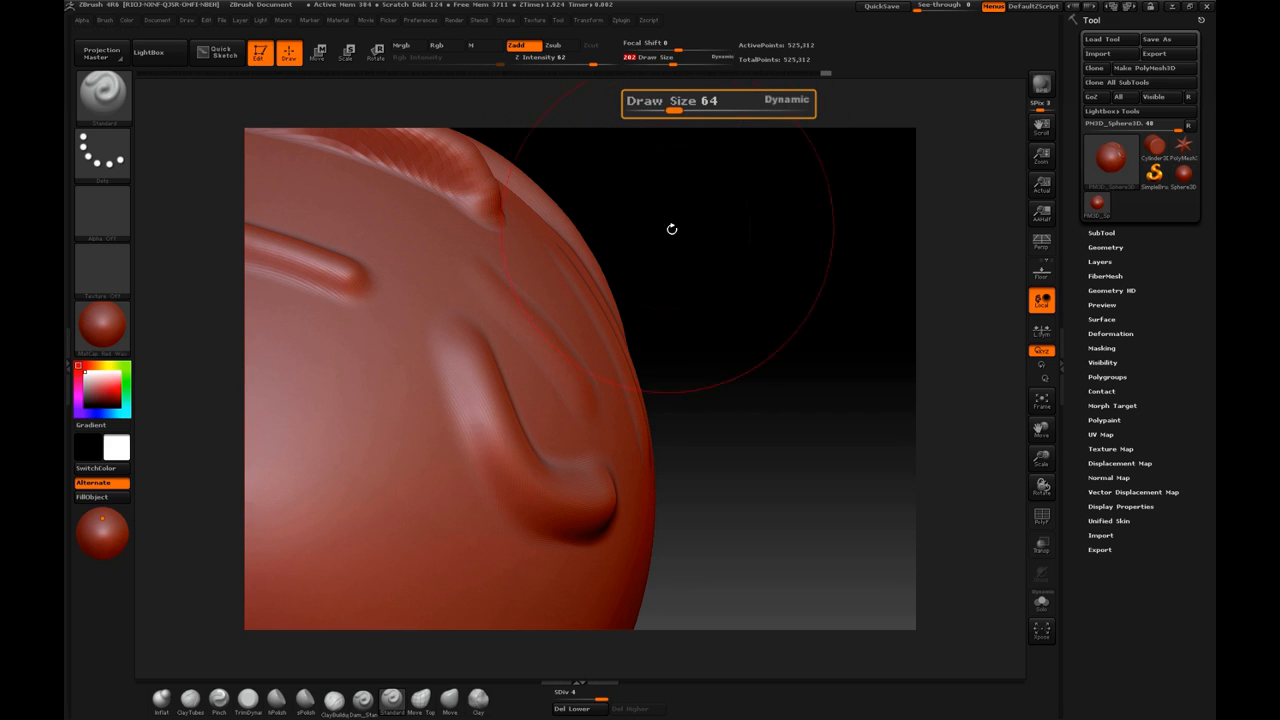
pyautogui.moveTo(689, 254)
pyautogui.mouseDown()
pyautogui.moveTo(649, 220)
pyautogui.moveTo(573, 279)
pyautogui.mouseUp()
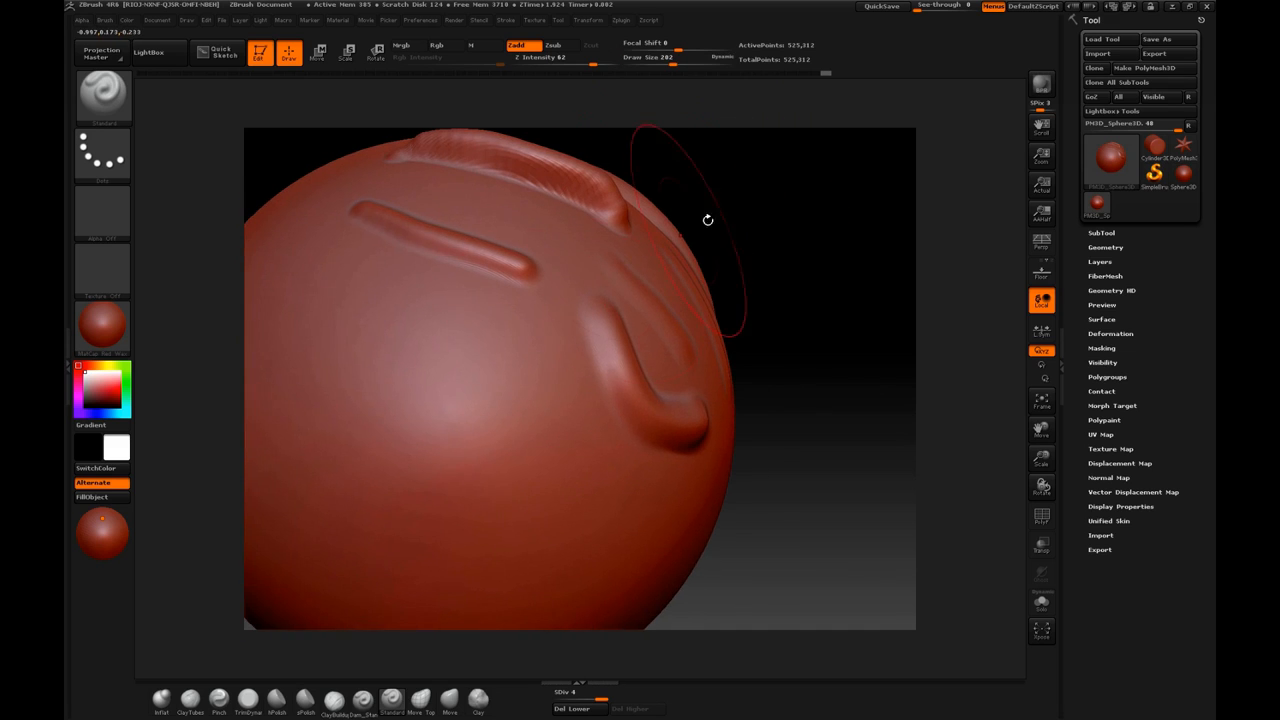
pyautogui.moveTo(706, 217)
pyautogui.mouseDown()
pyautogui.moveTo(763, 194)
pyautogui.moveTo(517, 300)
pyautogui.moveTo(540, 267)
pyautogui.moveTo(531, 354)
pyautogui.moveTo(597, 457)
pyautogui.moveTo(451, 543)
pyautogui.moveTo(362, 396)
pyautogui.moveTo(374, 283)
pyautogui.moveTo(455, 190)
pyautogui.mouseUp()
pyautogui.moveTo(823, 226); pyautogui.dragTo(778, 194)
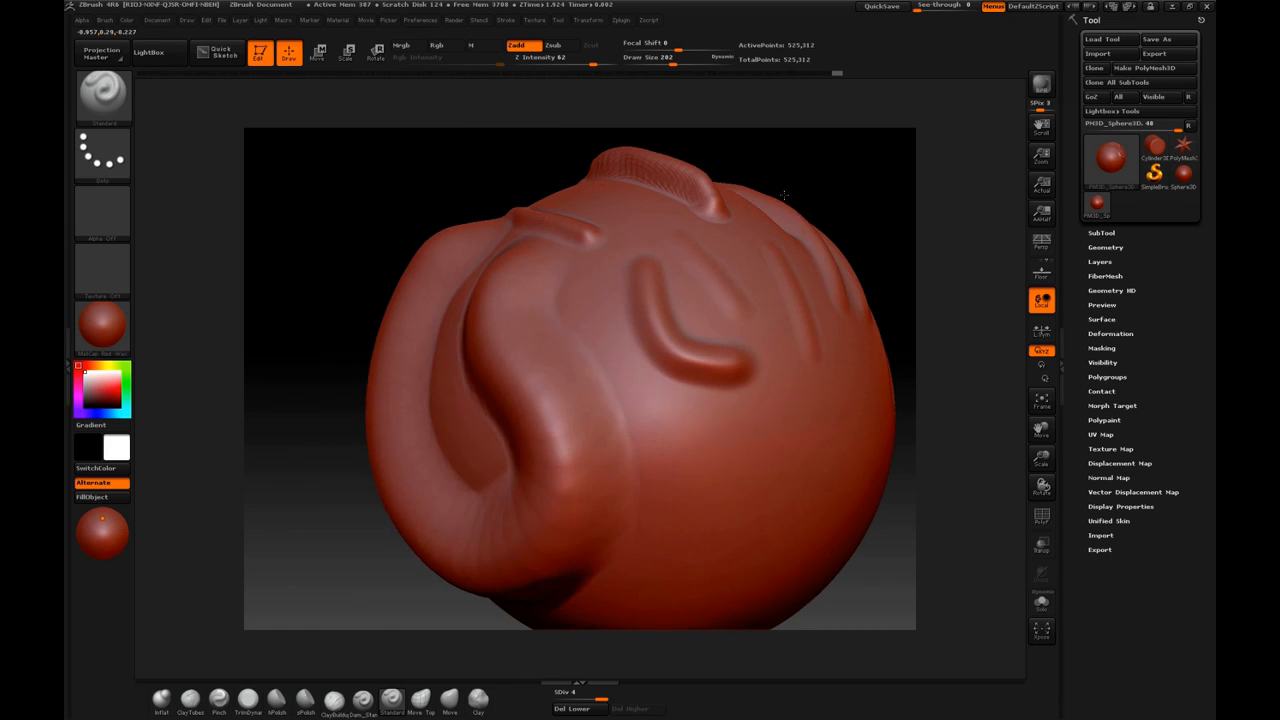
# - Set Draw Size to 18 and sculpt a cluster of thin raised strokes below the smoothed curved stroke
pyautogui.moveTo(673, 60); pyautogui.dragTo(648, 58)
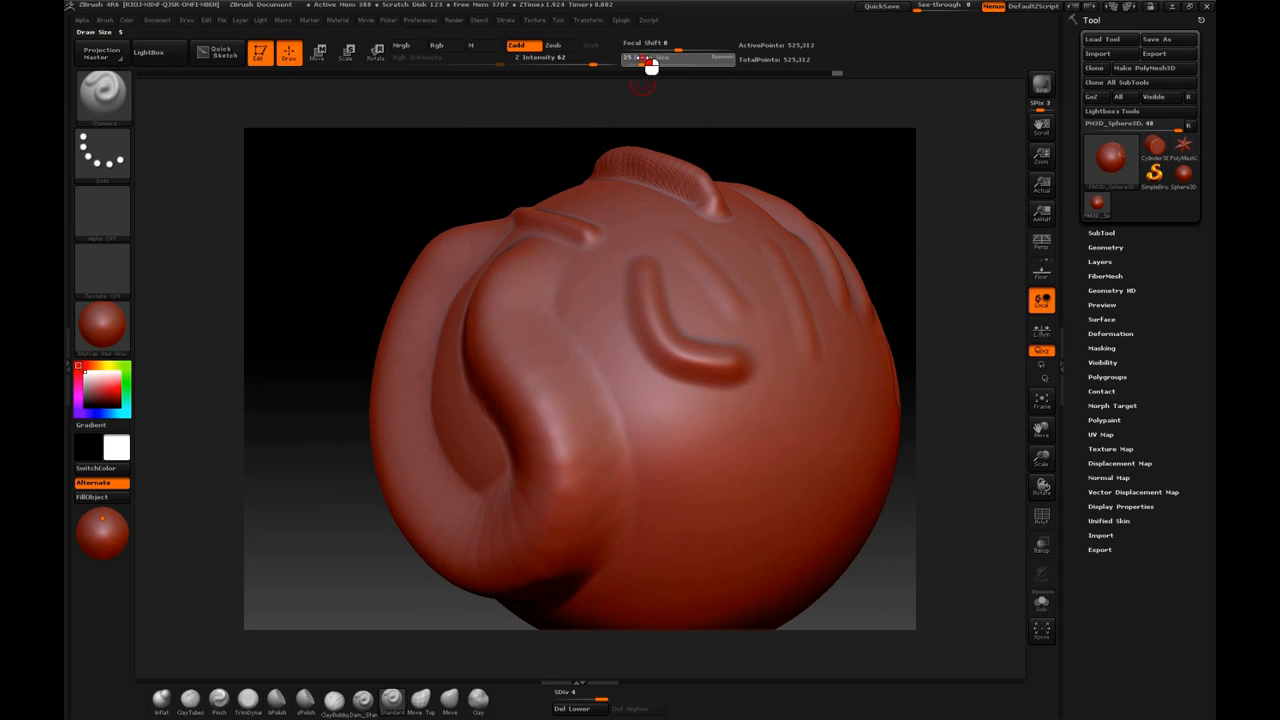
pyautogui.moveTo(709, 578); pyautogui.dragTo(770, 407)
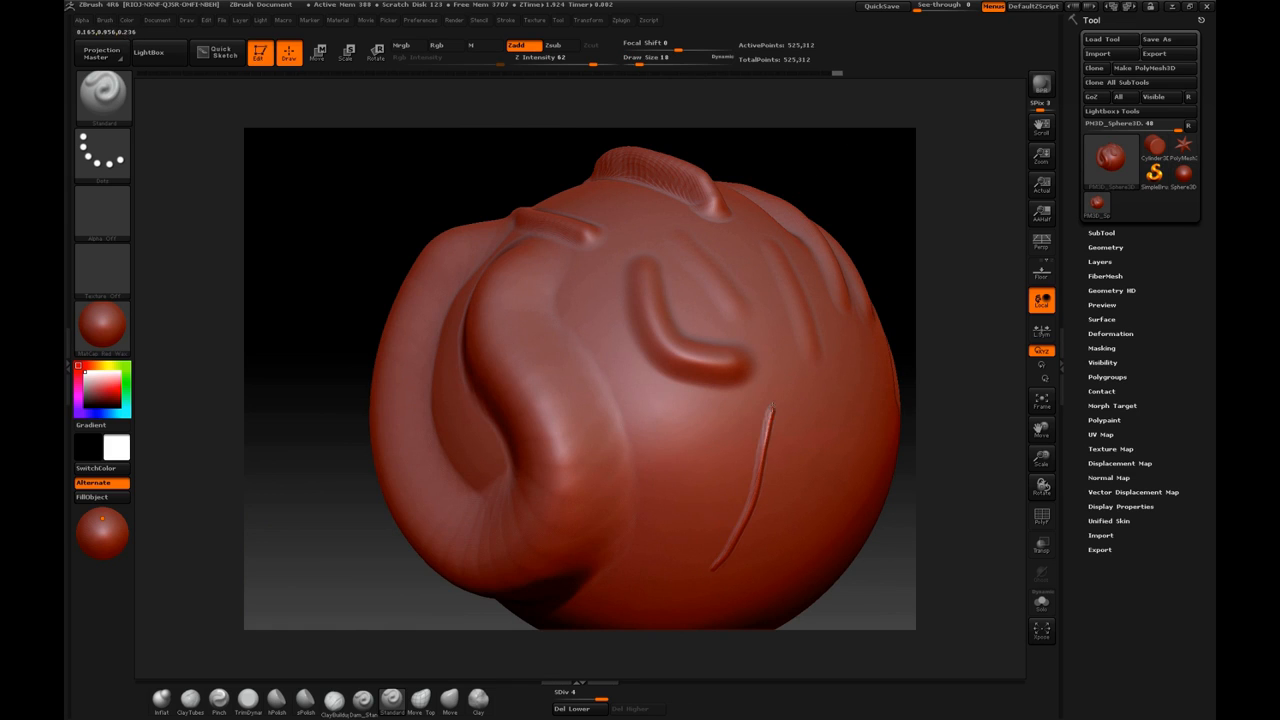
pyautogui.moveTo(726, 530); pyautogui.dragTo(770, 414)
pyautogui.moveTo(724, 508); pyautogui.dragTo(772, 401)
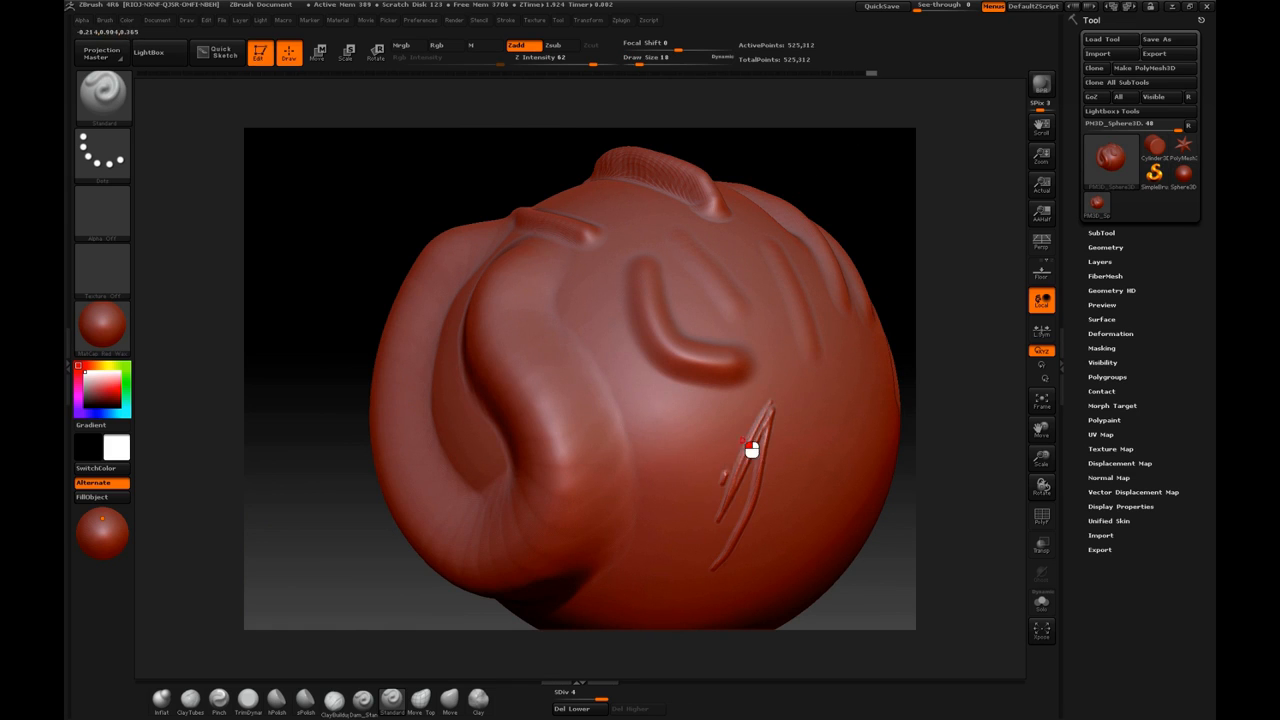
pyautogui.moveTo(724, 474)
pyautogui.mouseDown()
pyautogui.moveTo(784, 350)
pyautogui.moveTo(772, 366)
pyautogui.mouseUp()
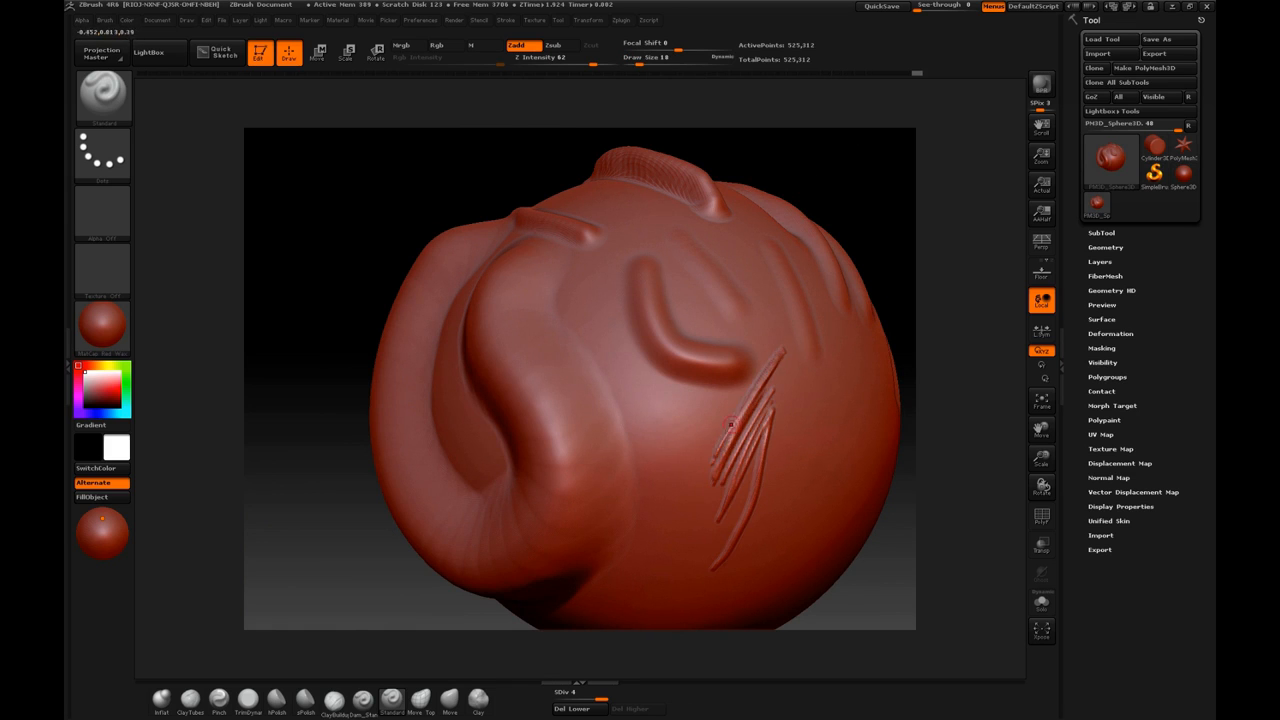
pyautogui.moveTo(868, 198)
pyautogui.mouseDown()
pyautogui.moveTo(755, 199)
pyautogui.moveTo(826, 252)
pyautogui.moveTo(777, 294)
pyautogui.moveTo(803, 289)
pyautogui.moveTo(791, 271)
pyautogui.mouseUp()
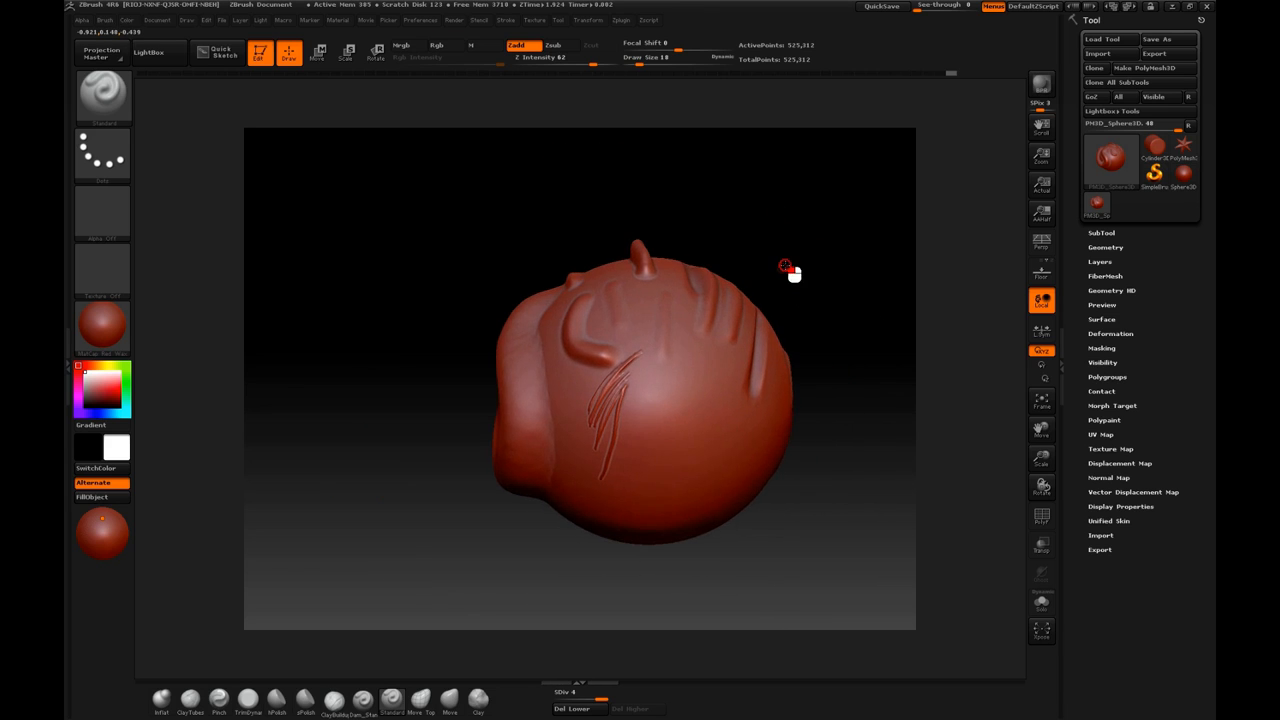
# - Turn on the Rgb channel and turn off Zadd so the brush paints colour without sculpting
pyautogui.press('f')
pyautogui.keyDown('alt'); pyautogui.moveTo(845, 234); pyautogui.dragTo(799, 246); pyautogui.keyUp('alt')
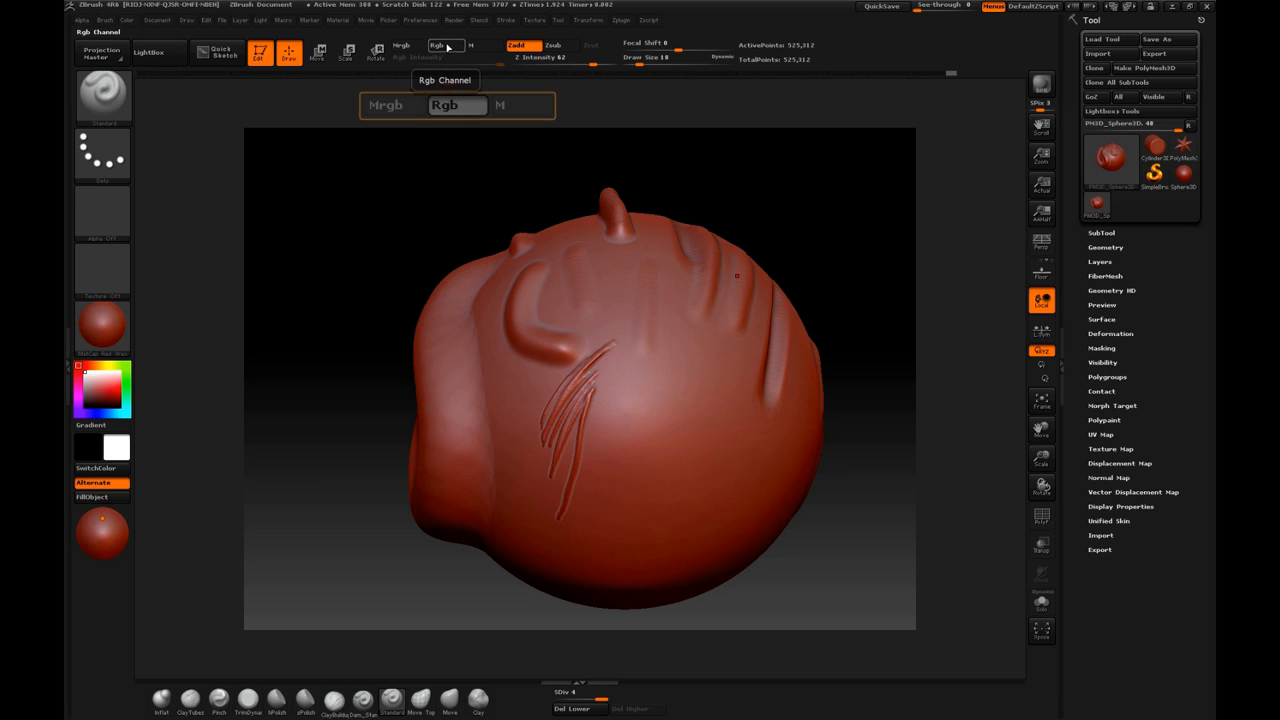
pyautogui.click(436, 46)
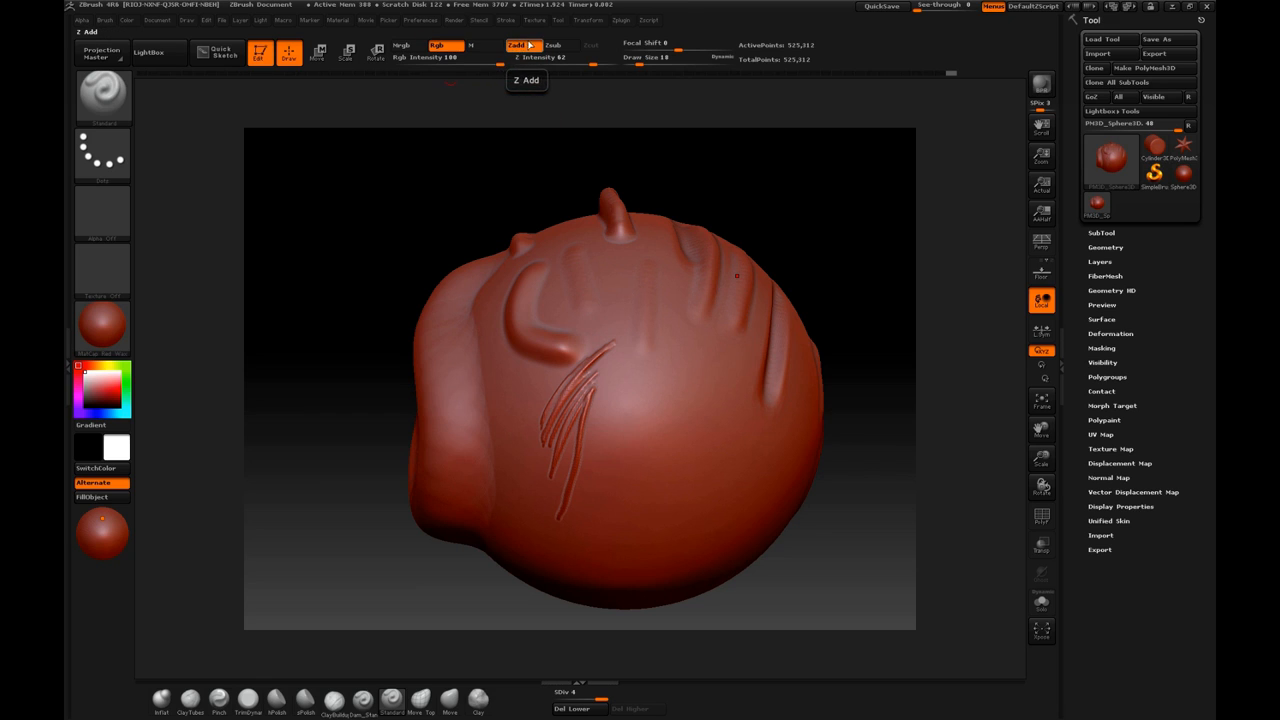
pyautogui.click(533, 50)
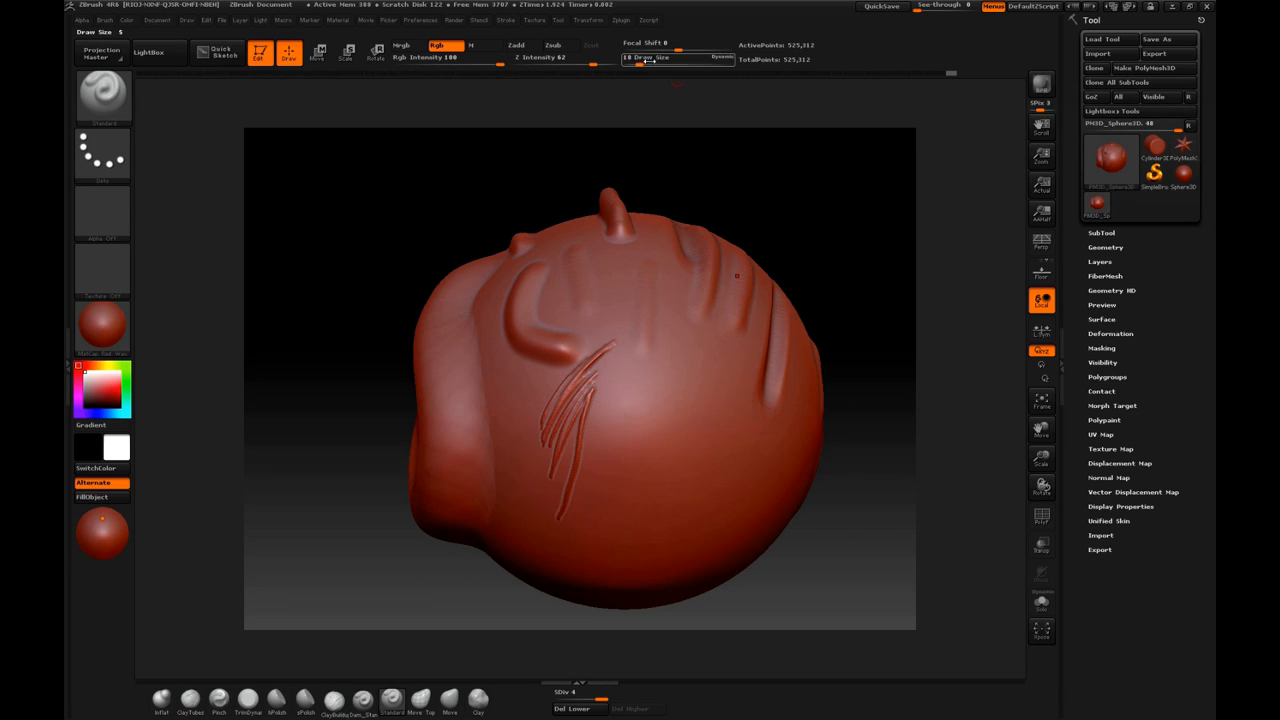
# - Set Draw Size to 116 and paint a green stroke on the smooth area beside the thin raised strokes
pyautogui.moveTo(638, 63); pyautogui.dragTo(660, 63)
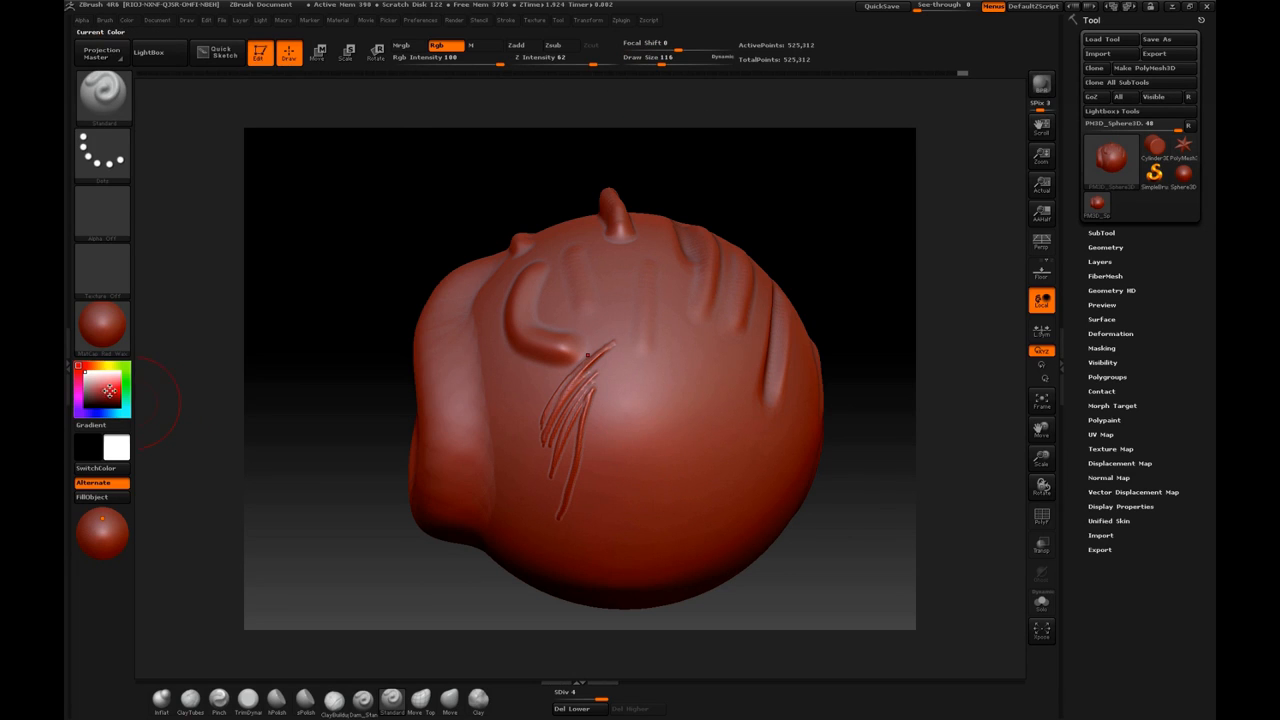
pyautogui.moveTo(104, 386); pyautogui.dragTo(126, 366)
pyautogui.moveTo(691, 427)
pyautogui.mouseDown()
pyautogui.moveTo(663, 509)
pyautogui.moveTo(668, 457)
pyautogui.moveTo(694, 409)
pyautogui.moveTo(665, 498)
pyautogui.mouseUp()
# - Extend the painted green area with a yellow-green colour and paint a bright red diagonal stroke across it
pyautogui.click(123, 381)
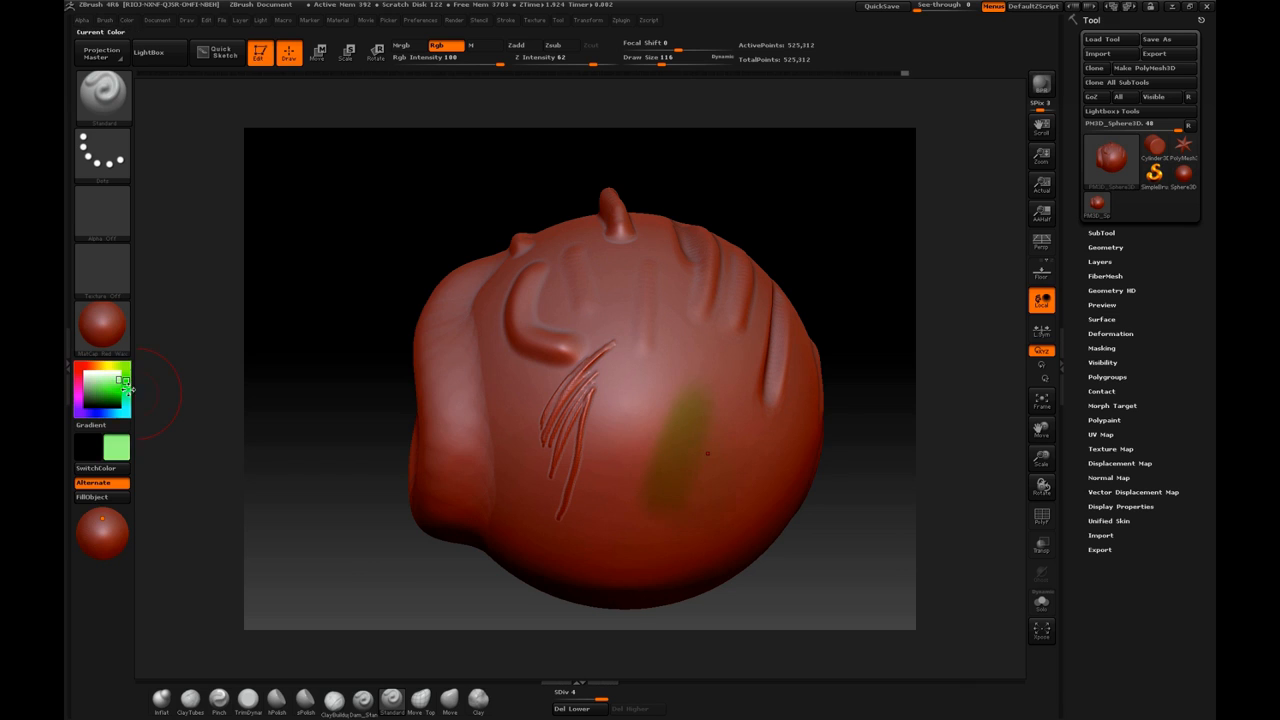
pyautogui.click(116, 392)
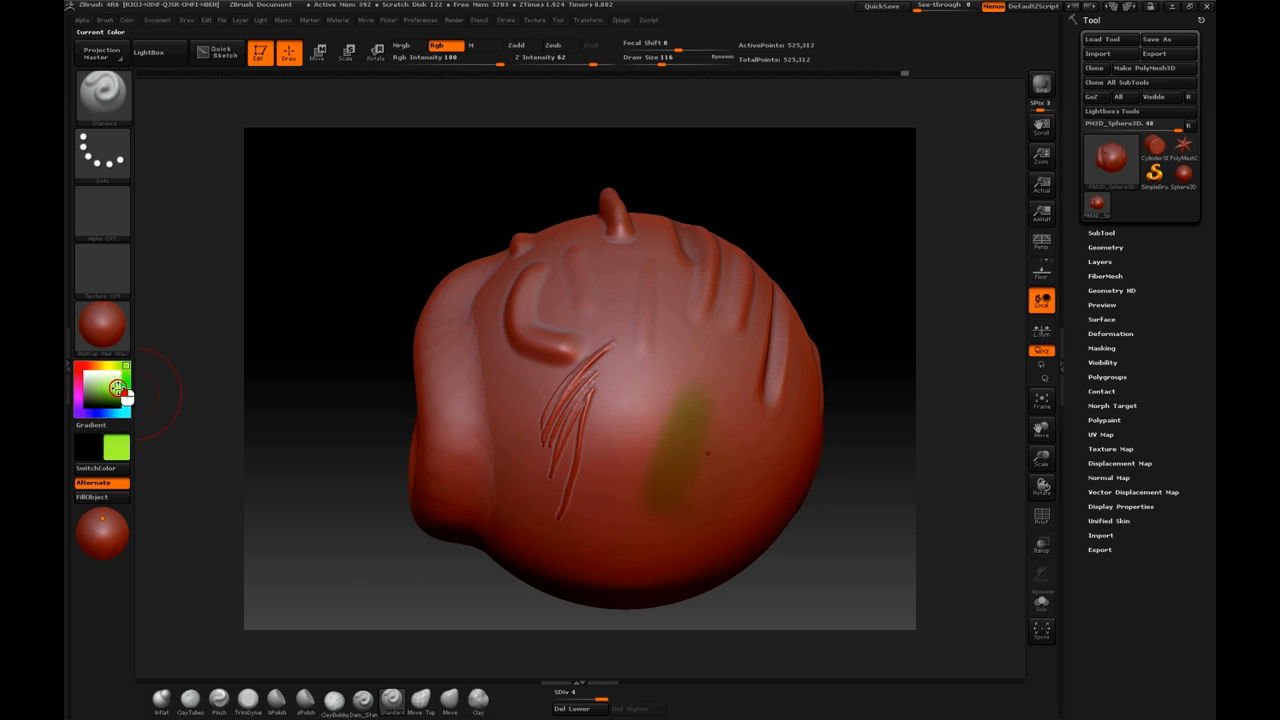
pyautogui.moveTo(670, 460); pyautogui.dragTo(685, 407)
pyautogui.moveTo(688, 534)
pyautogui.mouseDown()
pyautogui.moveTo(688, 499)
pyautogui.moveTo(638, 435)
pyautogui.moveTo(637, 400)
pyautogui.mouseUp()
pyautogui.moveTo(630, 503); pyautogui.dragTo(648, 333)
pyautogui.moveTo(585, 381)
pyautogui.mouseDown()
pyautogui.moveTo(453, 474)
pyautogui.moveTo(474, 497)
pyautogui.moveTo(537, 457)
pyautogui.moveTo(518, 473)
pyautogui.mouseUp()
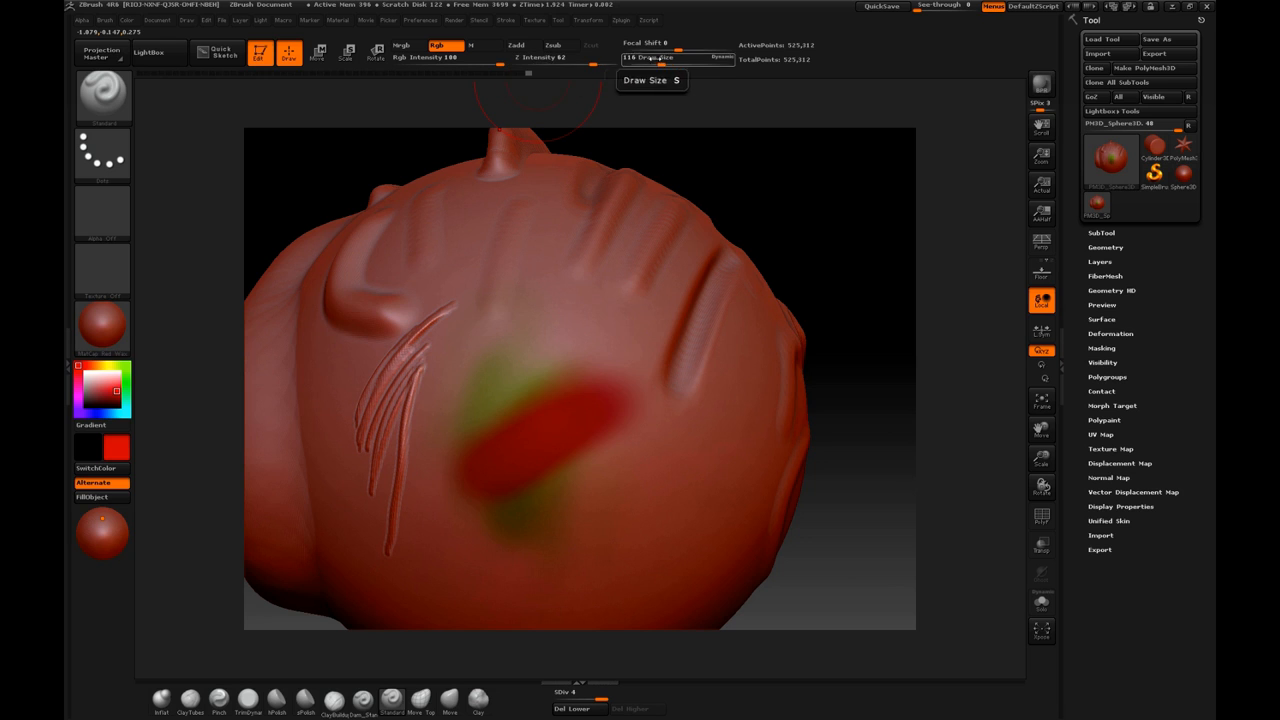
# - Set Draw Size to 228 and paint a broad, soft red stroke above the red diagonal stroke
pyautogui.moveTo(660, 57); pyautogui.dragTo(676, 58)
pyautogui.moveTo(583, 251)
pyautogui.mouseDown()
pyautogui.moveTo(563, 257)
pyautogui.moveTo(523, 397)
pyautogui.mouseUp()
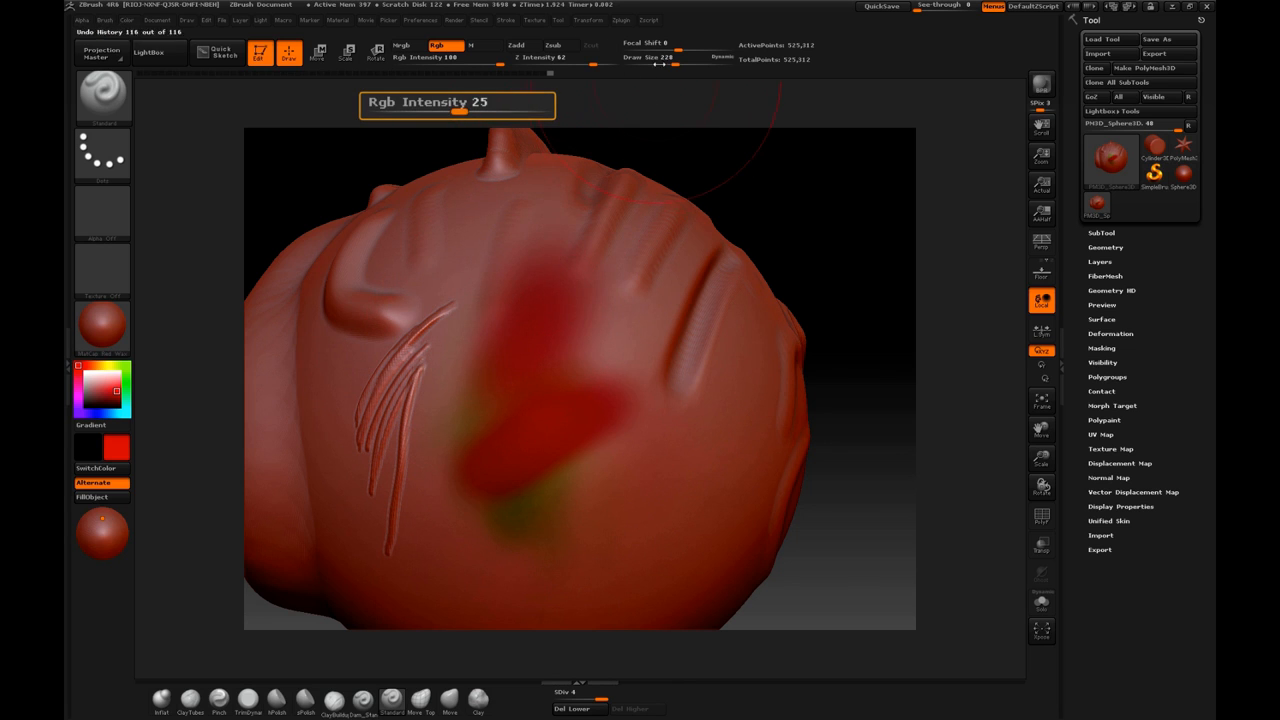
# - Set Focal Shift to -73 and Draw Size to 62, and paint two narrower red strokes meeting near the sphere's lower edge
pyautogui.moveTo(678, 47); pyautogui.dragTo(657, 56)
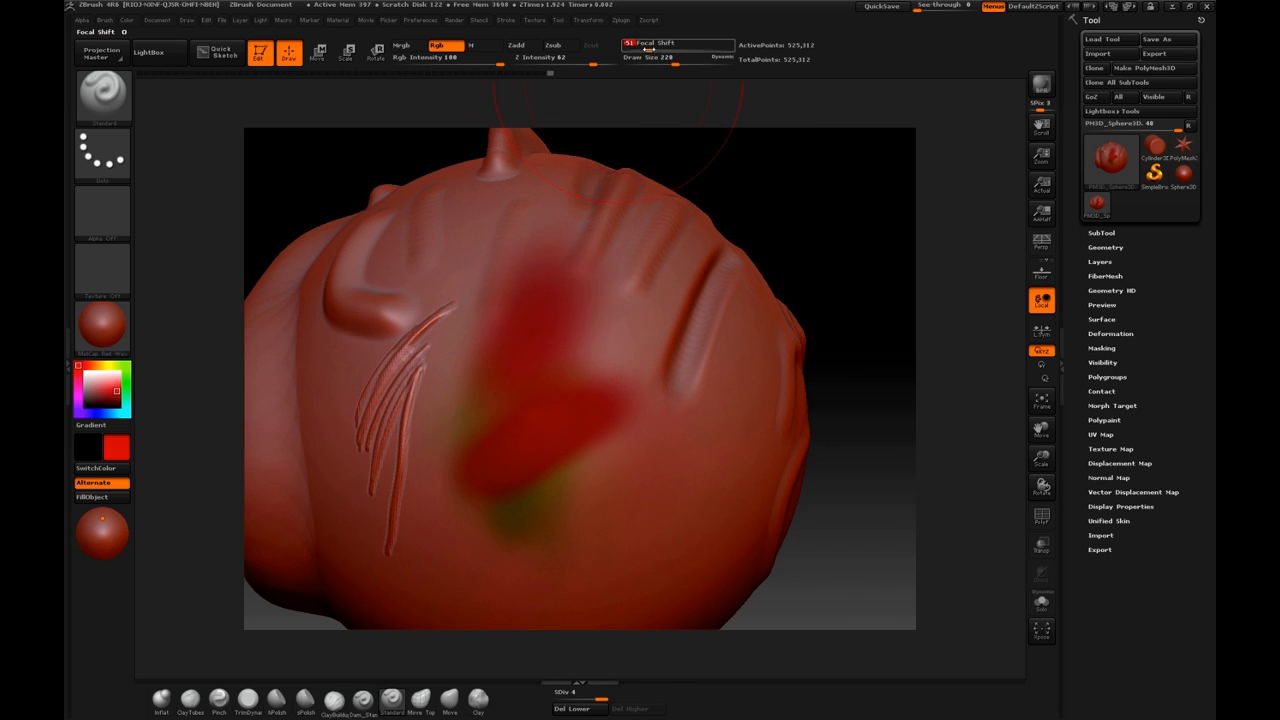
pyautogui.moveTo(658, 48)
pyautogui.mouseDown()
pyautogui.moveTo(648, 58)
pyautogui.moveTo(671, 63)
pyautogui.moveTo(651, 61)
pyautogui.mouseUp()
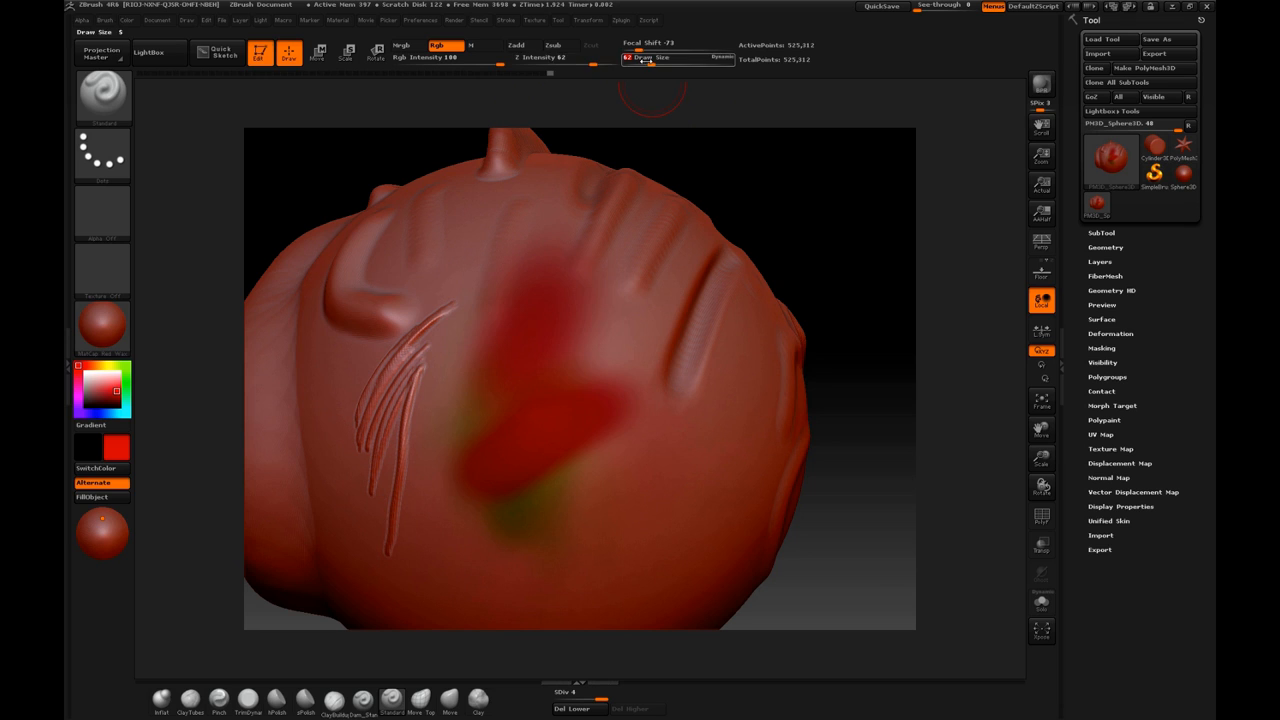
pyautogui.moveTo(680, 537)
pyautogui.mouseDown()
pyautogui.moveTo(694, 509)
pyautogui.moveTo(680, 557)
pyautogui.moveTo(692, 426)
pyautogui.mouseUp()
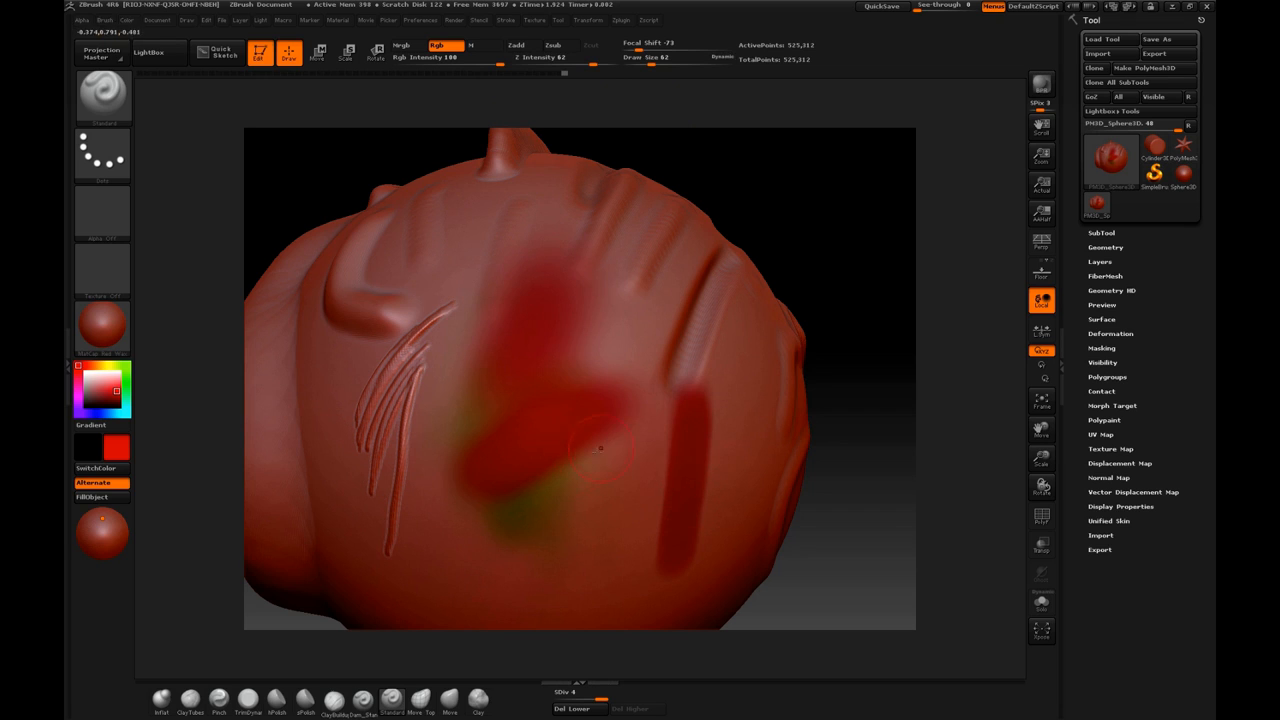
pyautogui.moveTo(614, 537)
pyautogui.mouseDown()
pyautogui.moveTo(669, 580)
pyautogui.moveTo(640, 561)
pyautogui.moveTo(665, 566)
pyautogui.mouseUp()
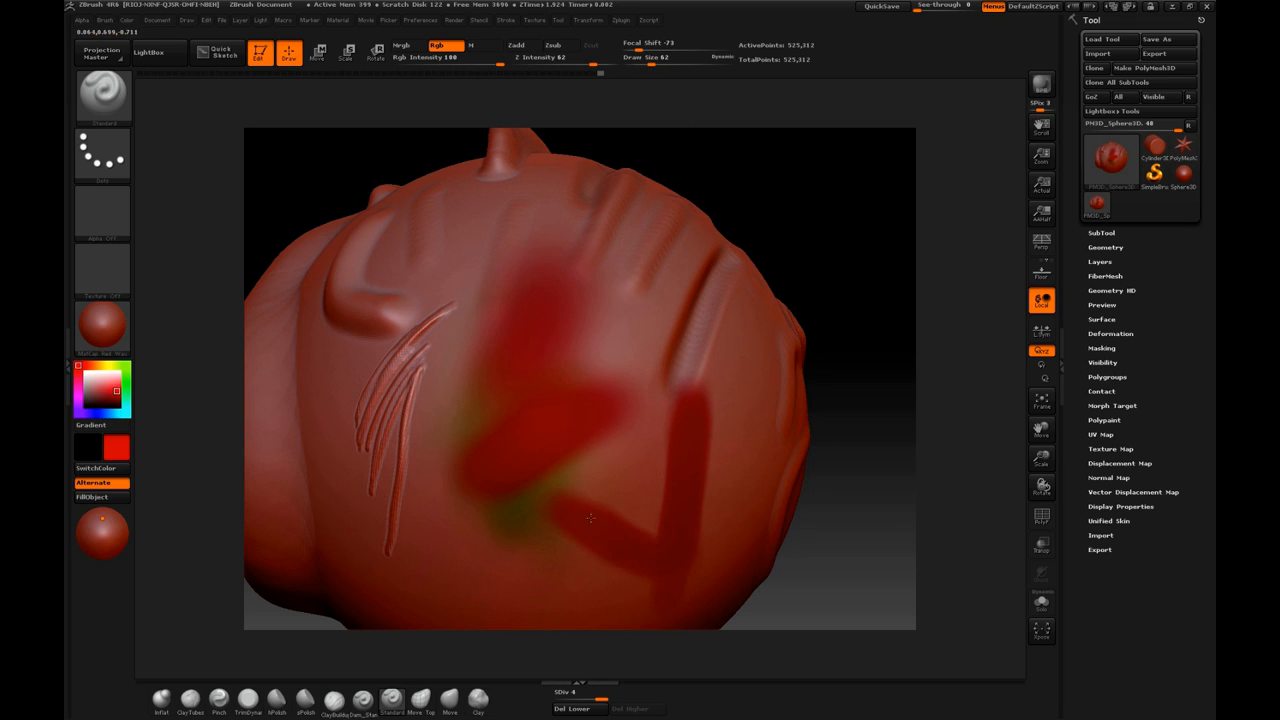
# - Choose a cyan colour and paint a short diagonal stroke beside the broad red stroke
pyautogui.click(126, 413)
pyautogui.moveTo(605, 345)
pyautogui.mouseDown()
pyautogui.moveTo(645, 287)
pyautogui.moveTo(655, 302)
pyautogui.moveTo(675, 271)
pyautogui.mouseUp()
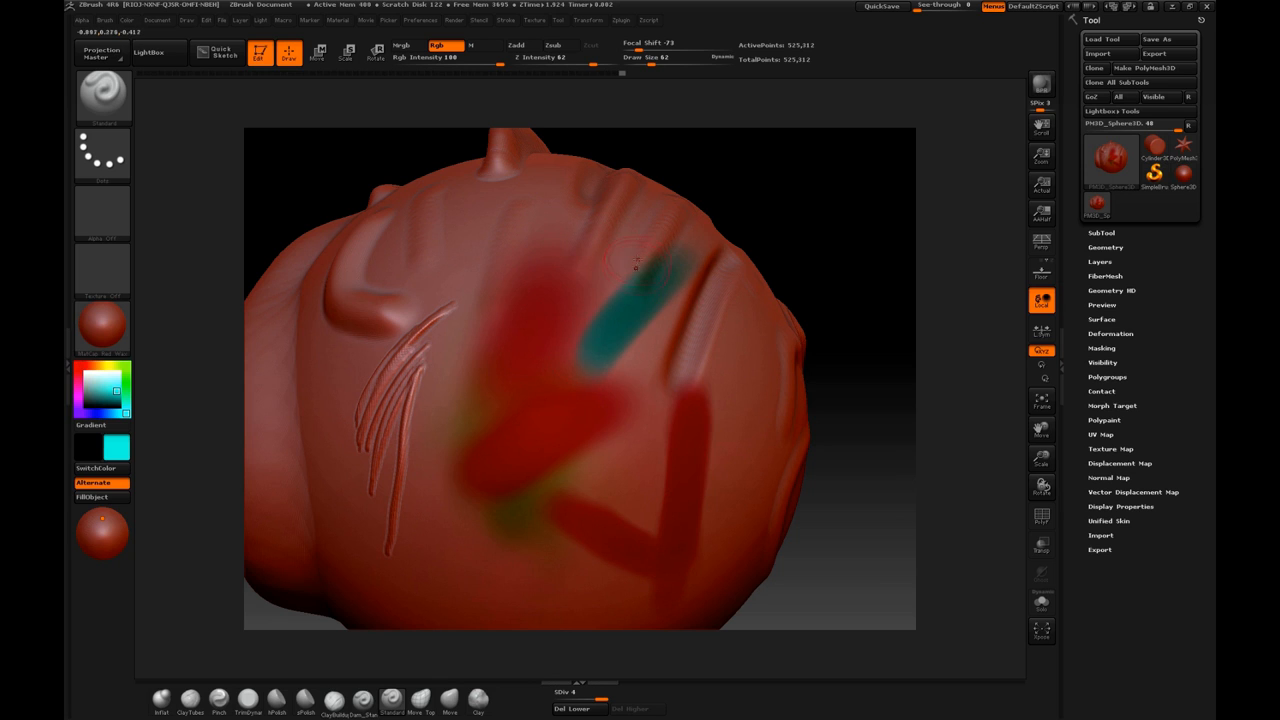
pyautogui.press('space')
pyautogui.moveTo(115, 345)
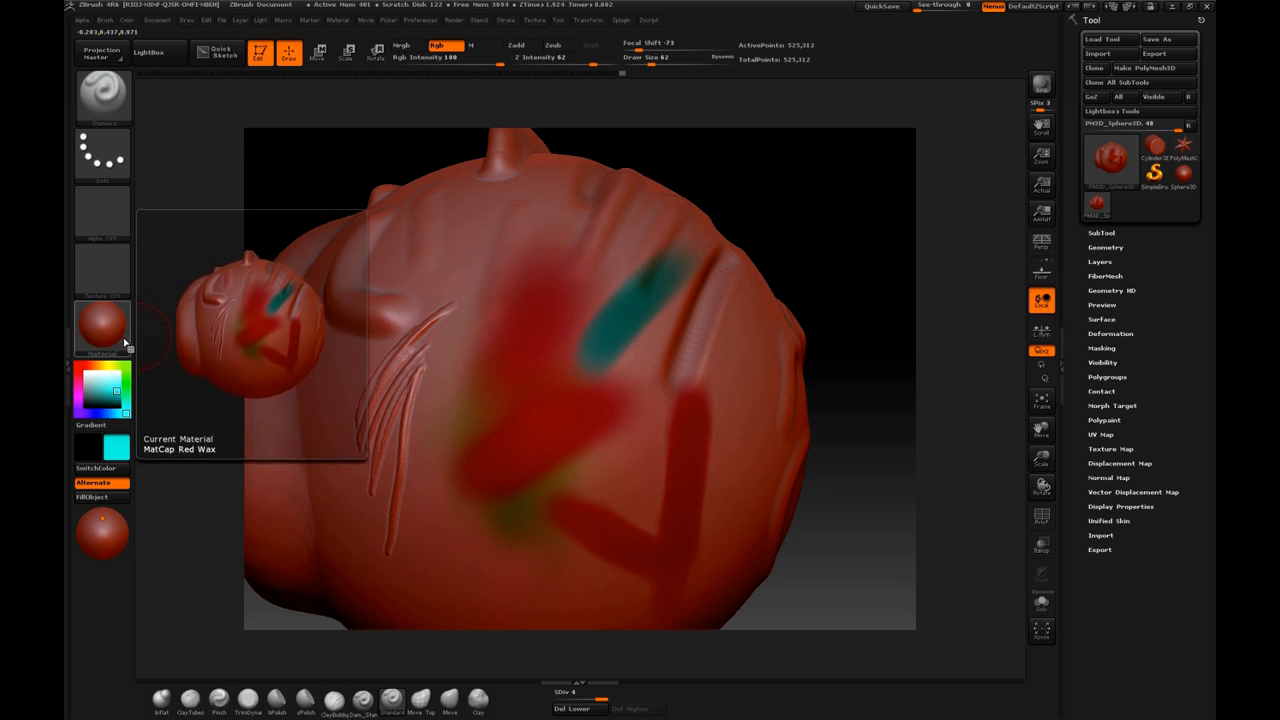
pyautogui.moveTo(756, 209); pyautogui.dragTo(712, 208)
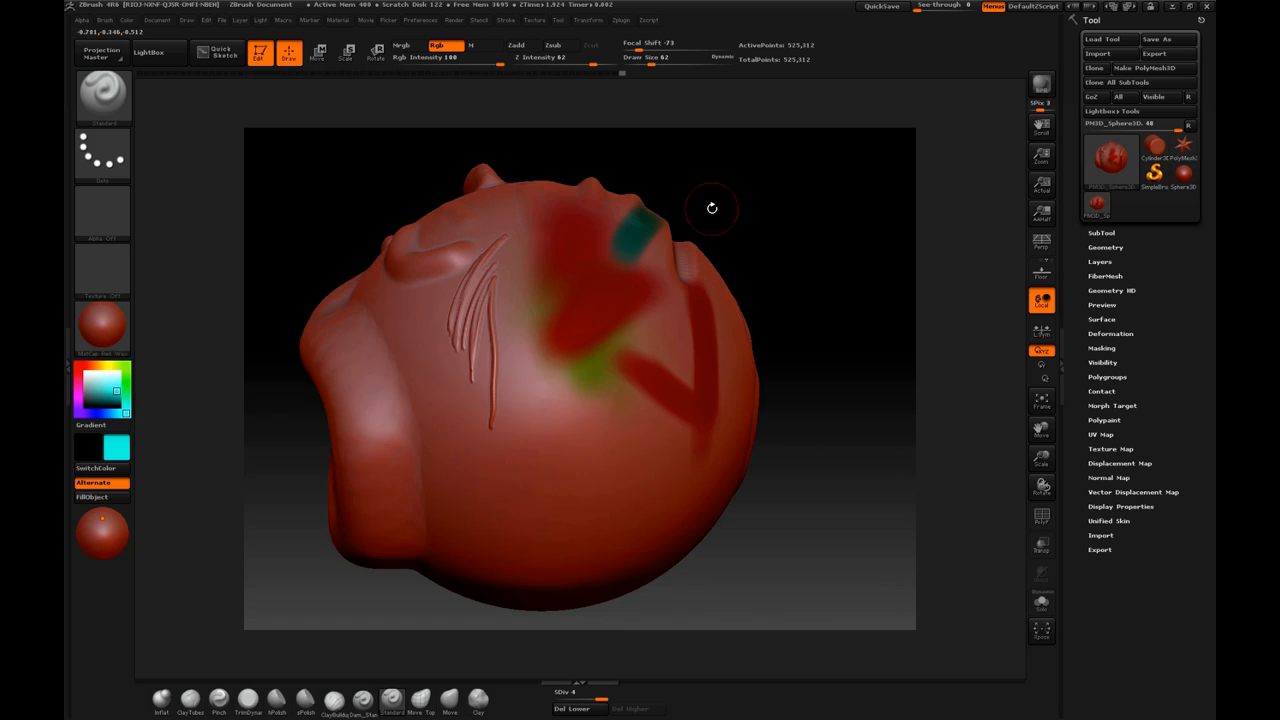